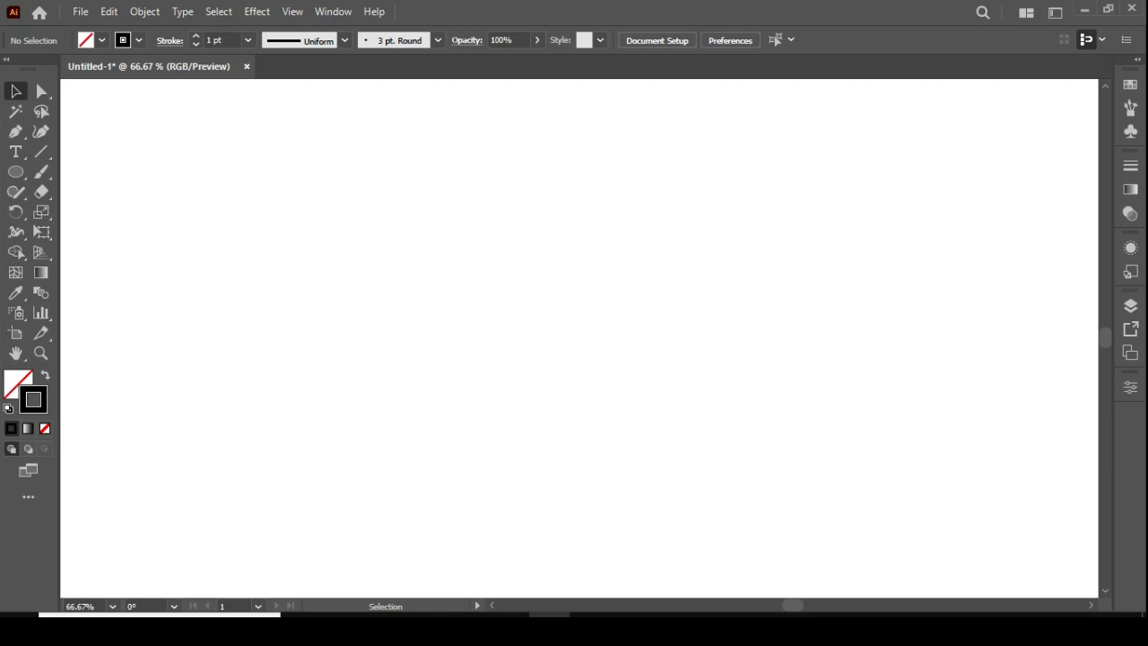
# Step: Draw a circle about 312 px in diameter and duplicate it horizontally about 189 px away so the two circles overlap
pyautogui.click(16, 171)
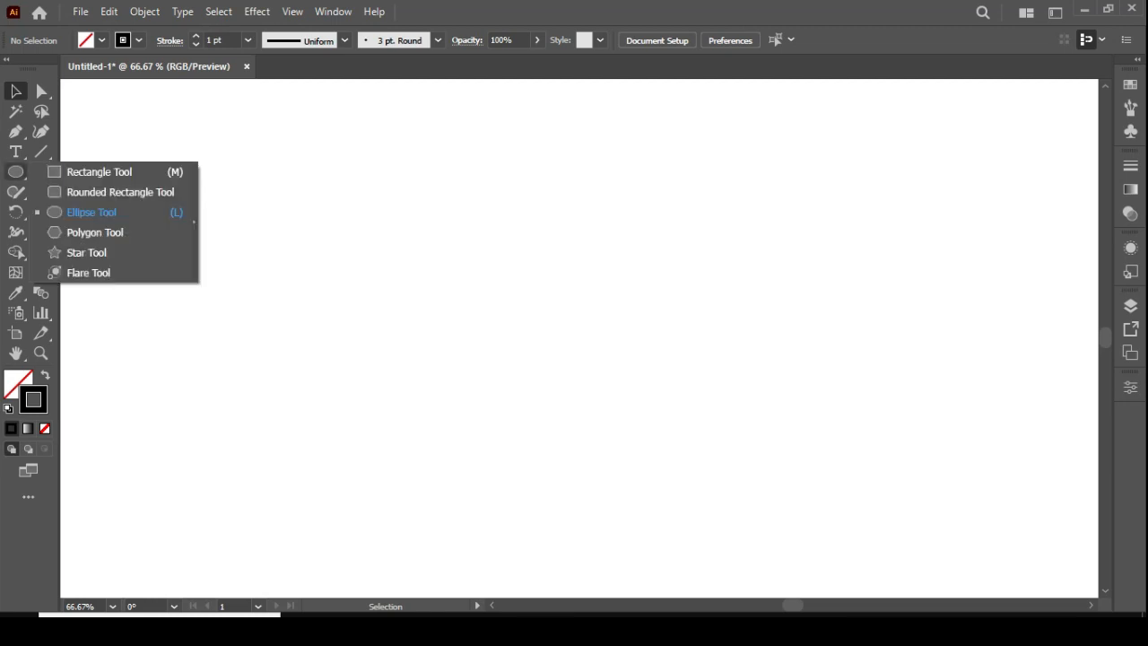
pyautogui.click(92, 212)
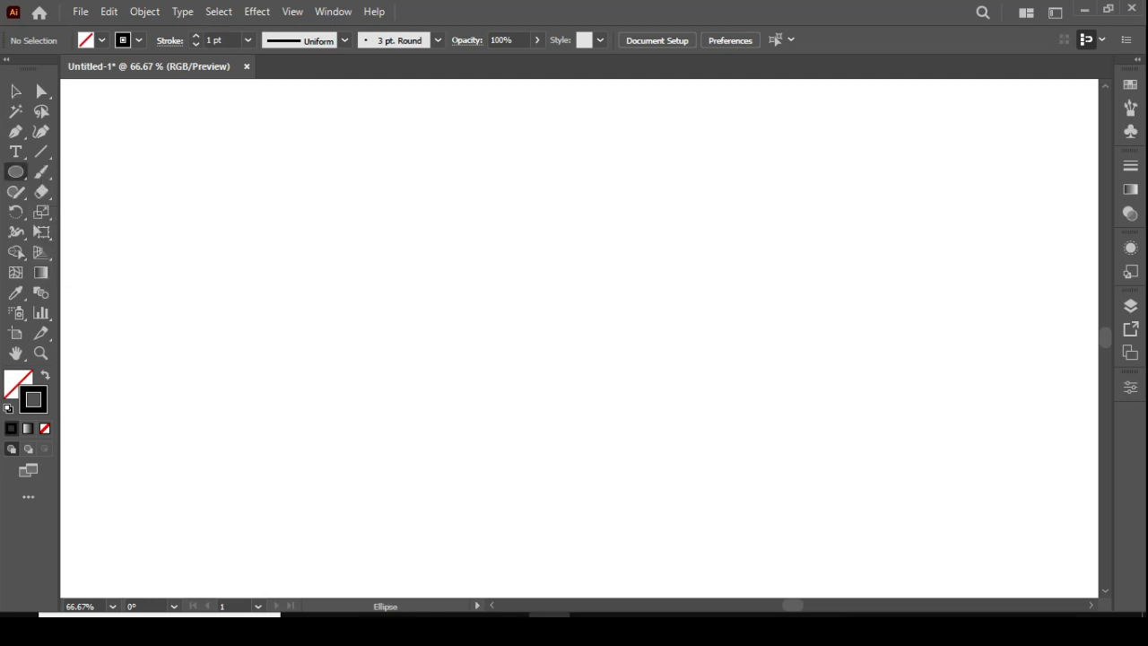
pyautogui.moveTo(489, 294); pyautogui.dragTo(590, 396)
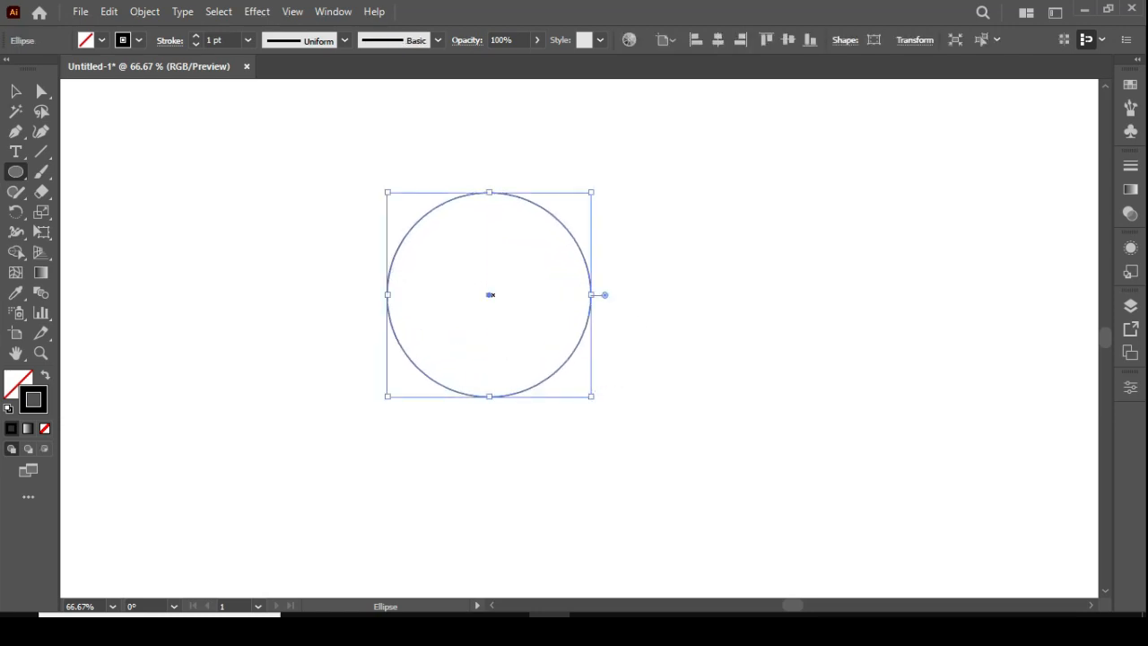
pyautogui.moveTo(490, 295); pyautogui.dragTo(613, 295)
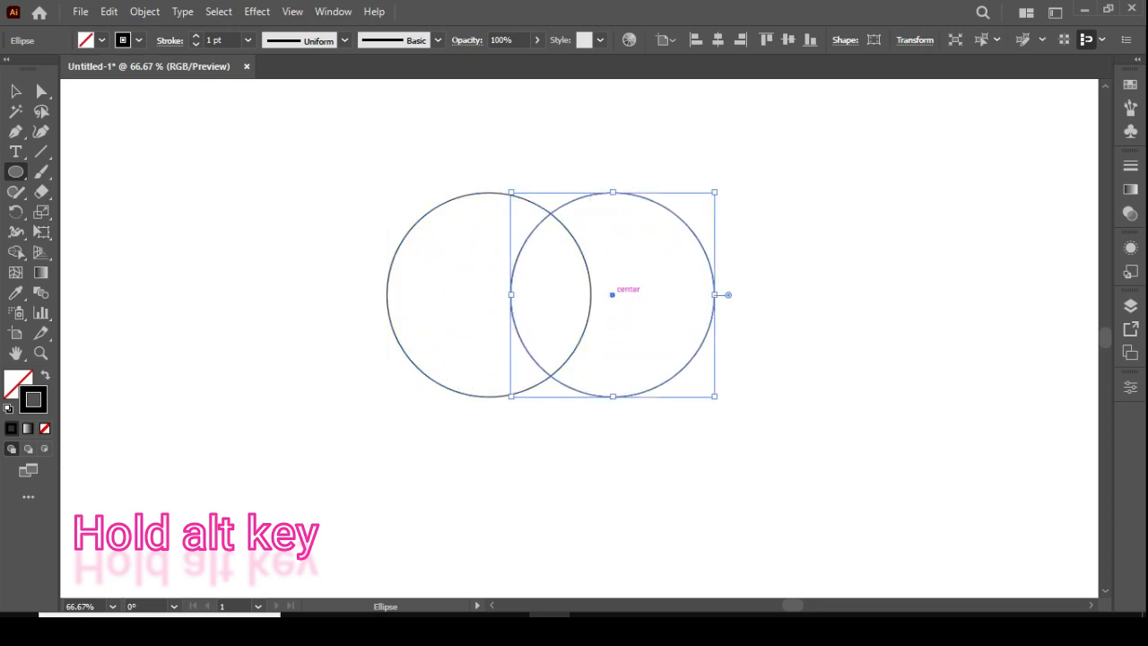
# Step: Intersect the two overlapping circles with Pathfinder, keeping only their shared leaf shape
pyautogui.press('v')
pyautogui.moveTo(261, 139); pyautogui.dragTo(824, 445)
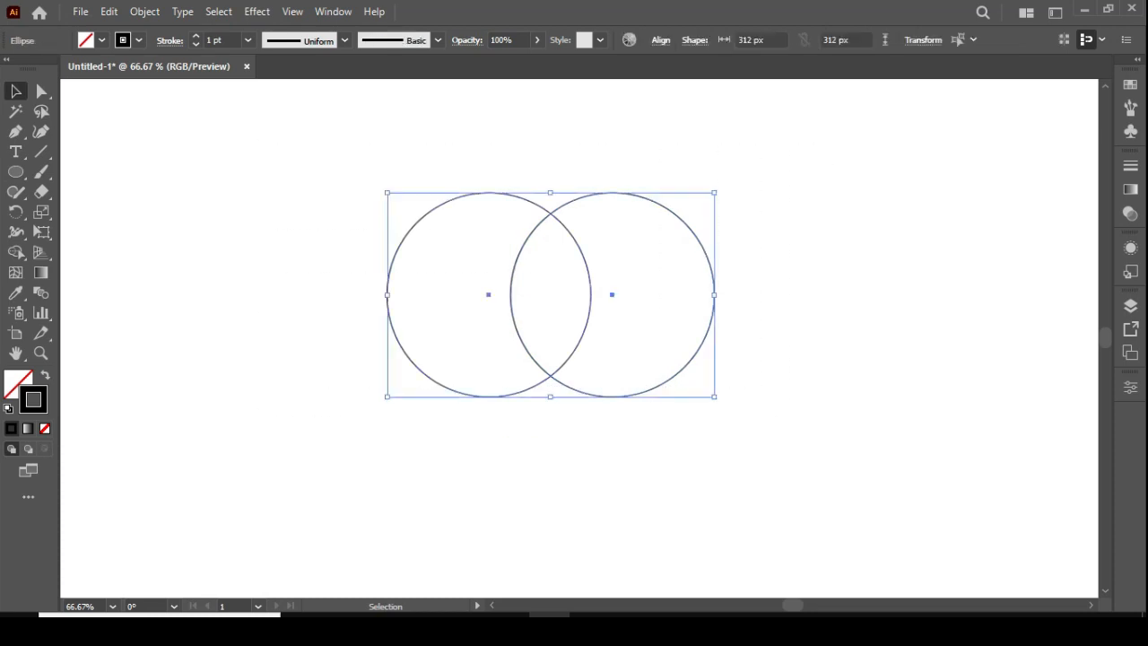
pyautogui.click(1130, 386)
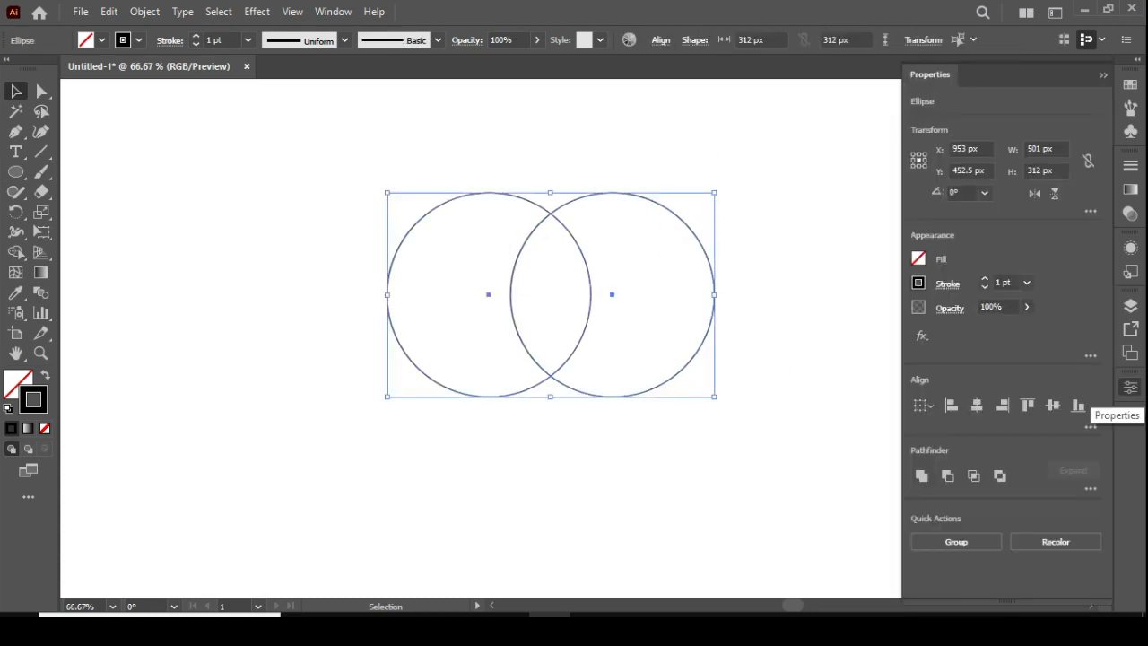
pyautogui.click(974, 476)
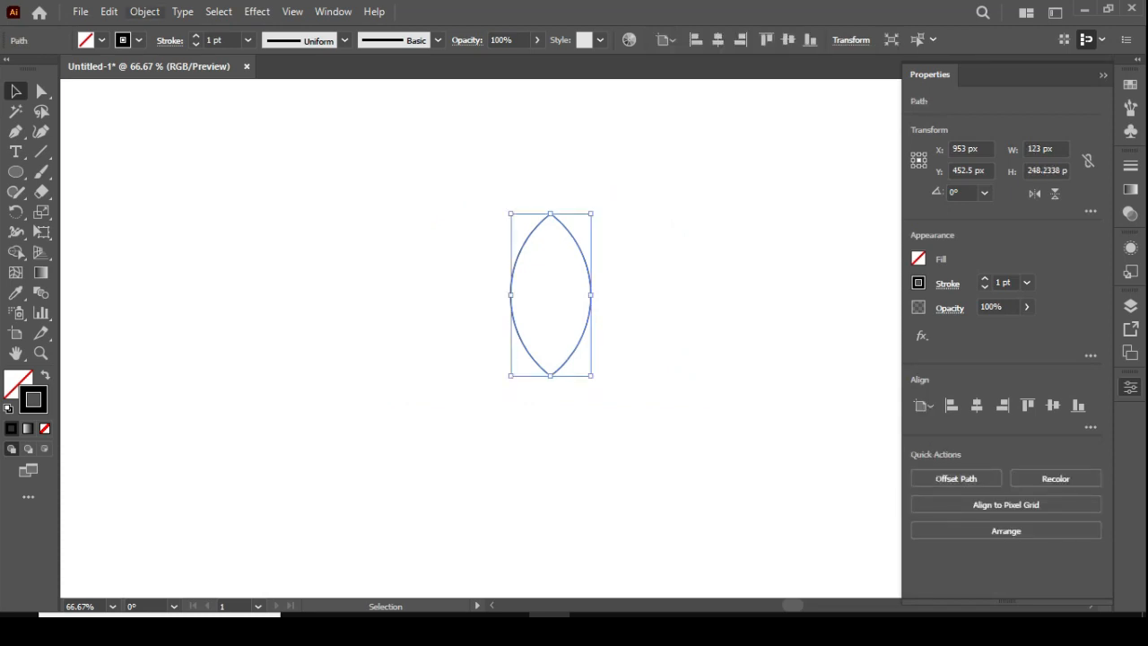
# Step: Paste a copy of the leaf in front and scale it proportionally to about 103 by 208 px, keeping the lower tip in place
pyautogui.click(108, 11)
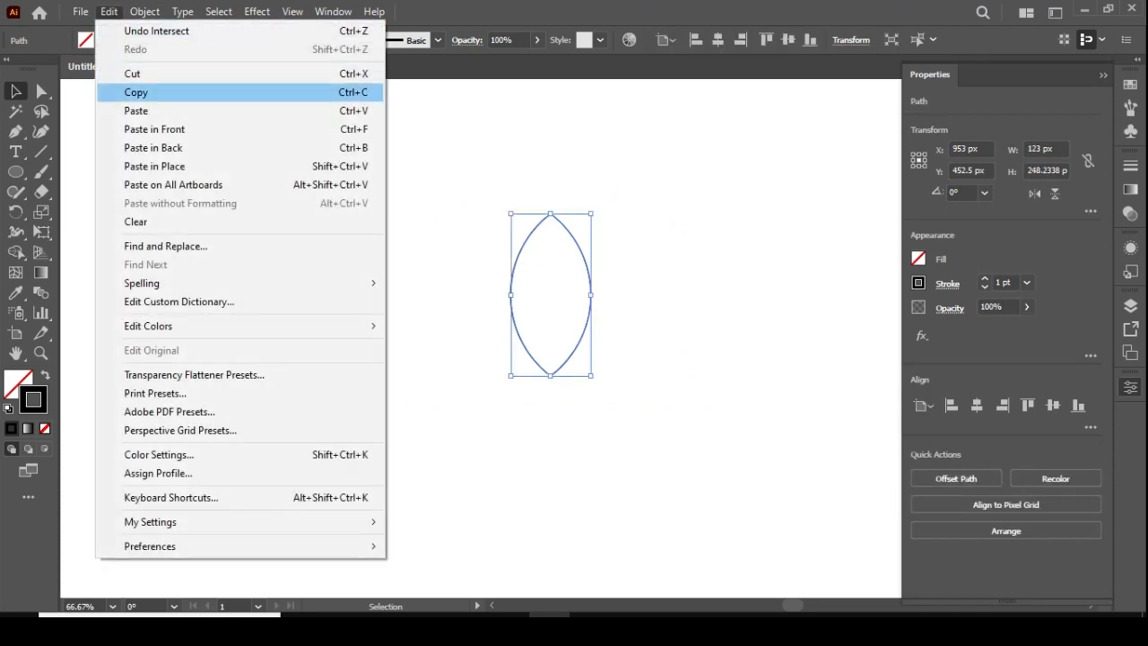
pyautogui.click(136, 93)
pyautogui.click(109, 12)
pyautogui.click(154, 129)
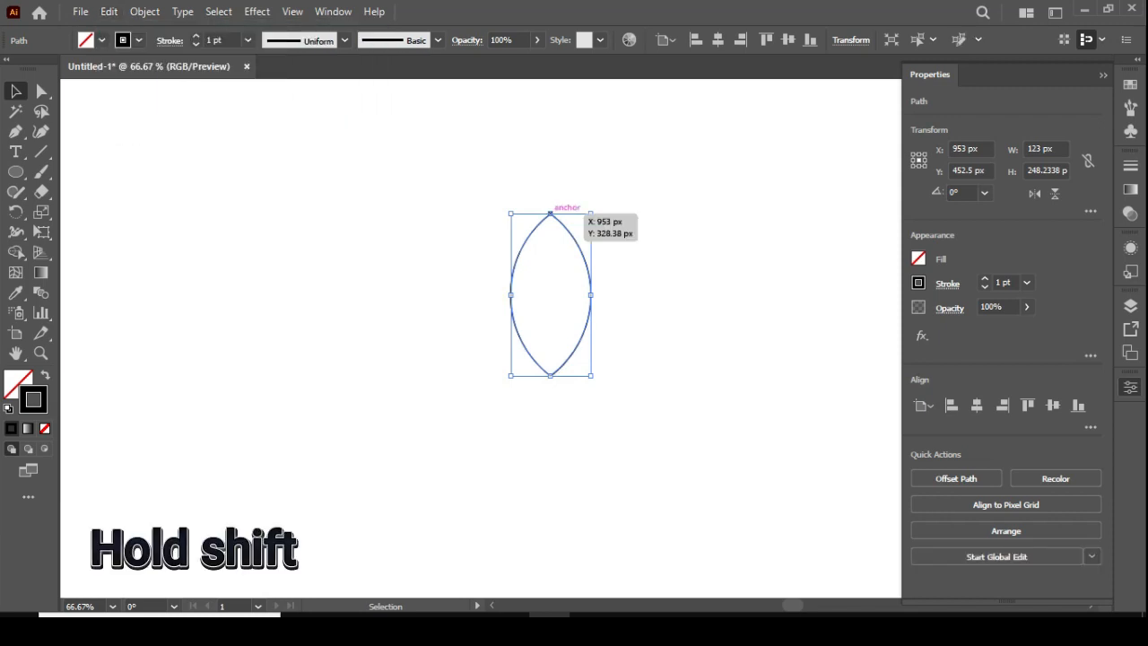
pyautogui.moveTo(549, 213); pyautogui.dragTo(555, 241)
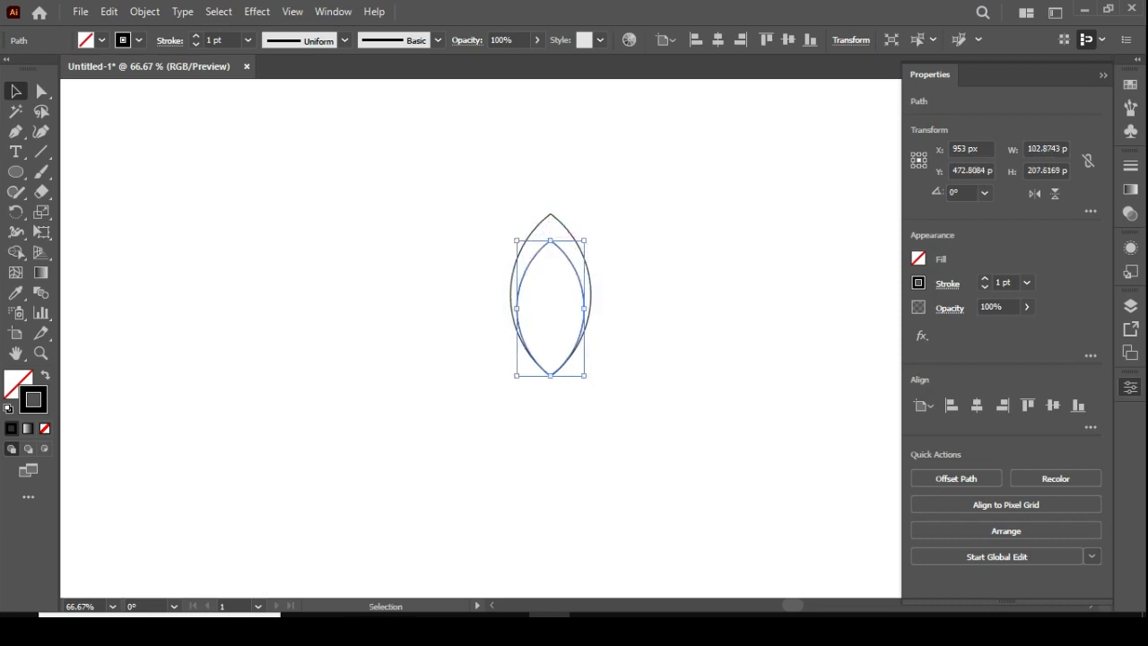
# Step: Narrow the inner leaf to about 96 px wide and shift it horizontally to centre it within the outer leaf
pyautogui.hotkey('ctrl', '=')
pyautogui.hotkey('ctrl', '=')
pyautogui.hotkey('ctrl', '=')
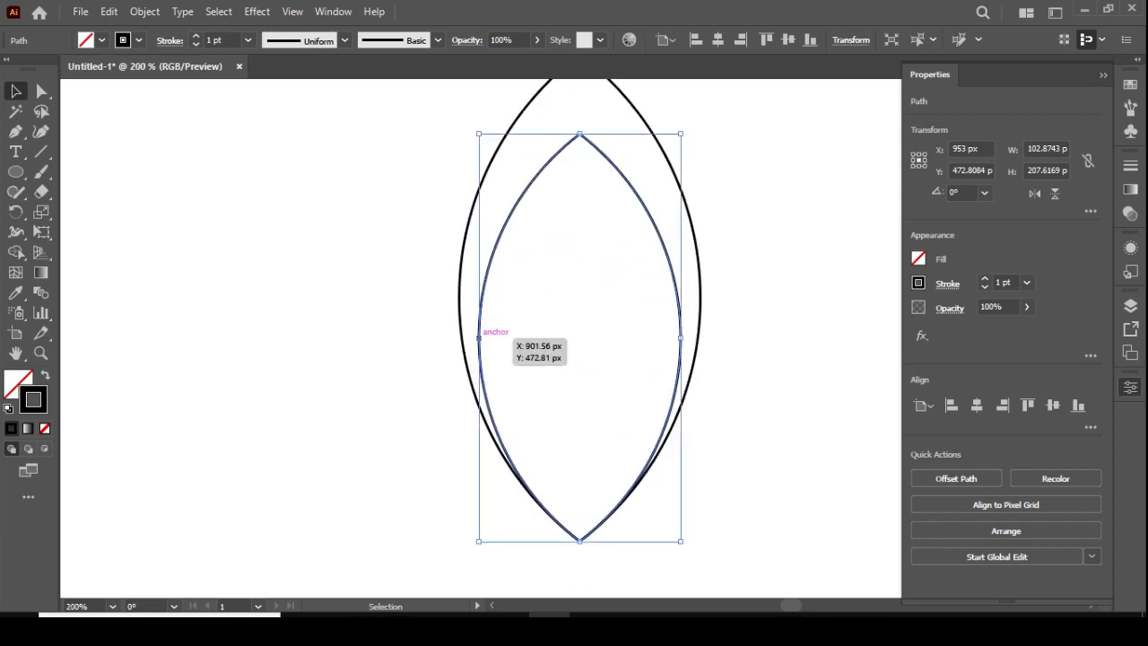
pyautogui.moveTo(479, 338); pyautogui.dragTo(492, 338)
pyautogui.moveTo(585, 338); pyautogui.dragTo(580, 337)
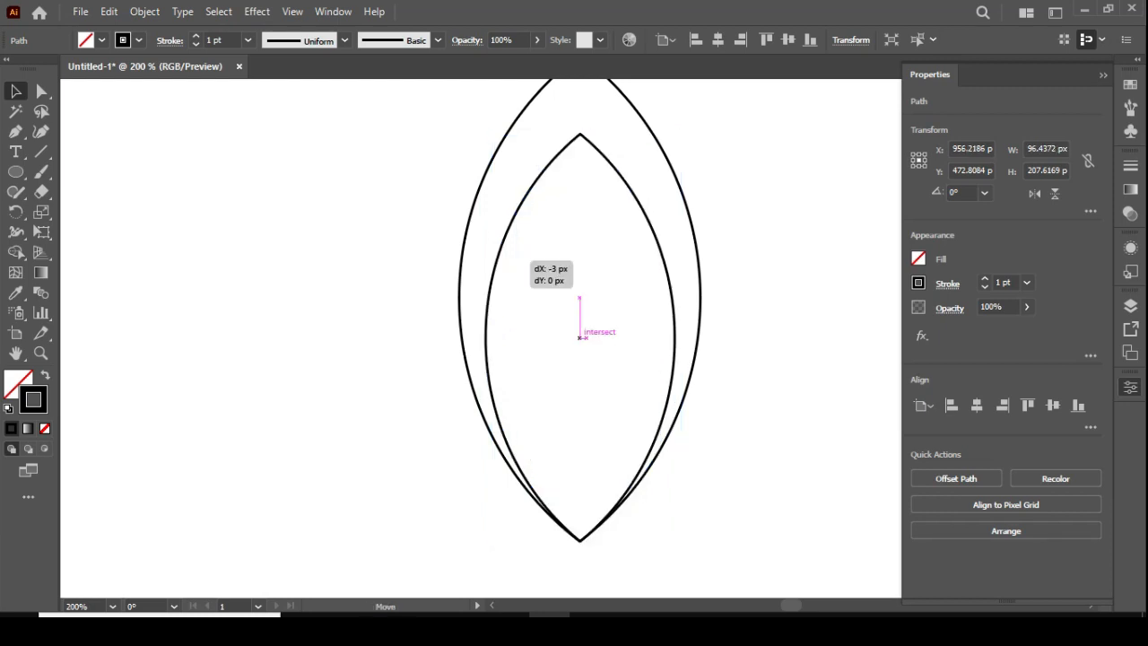
pyautogui.moveTo(580, 337); pyautogui.dragTo(580, 337)
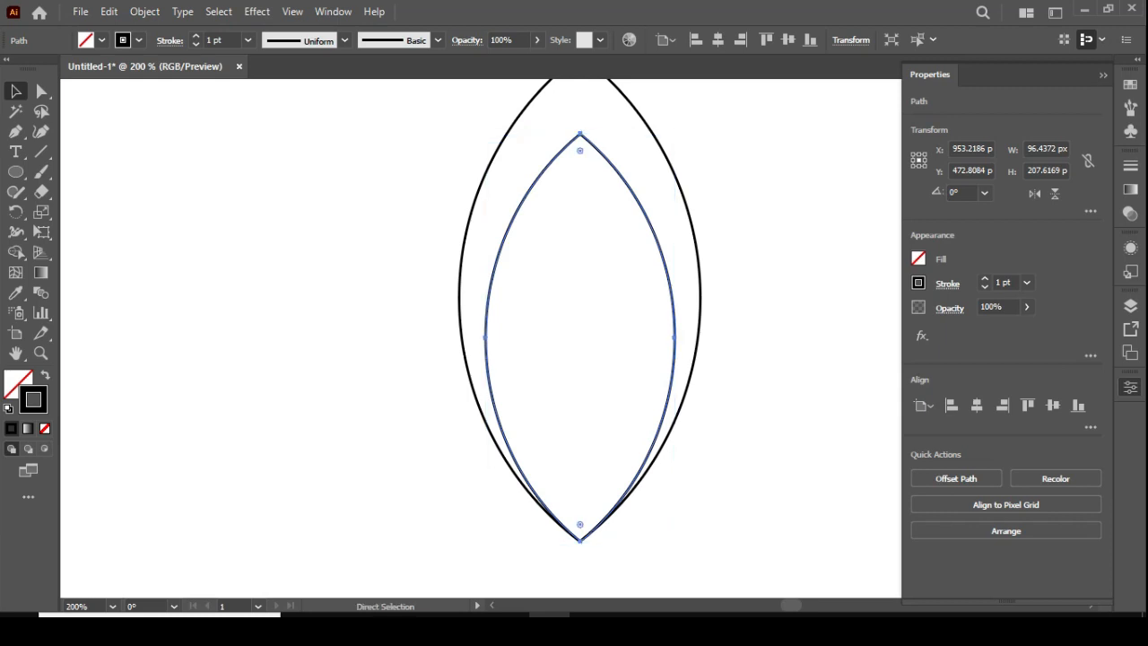
# Step: Swap fill and stroke on both leaves so they are solid black, and subtract the inner leaf from the outer with Minus Front
pyautogui.hotkey('ctrl', '-')
pyautogui.hotkey('ctrl', '-')
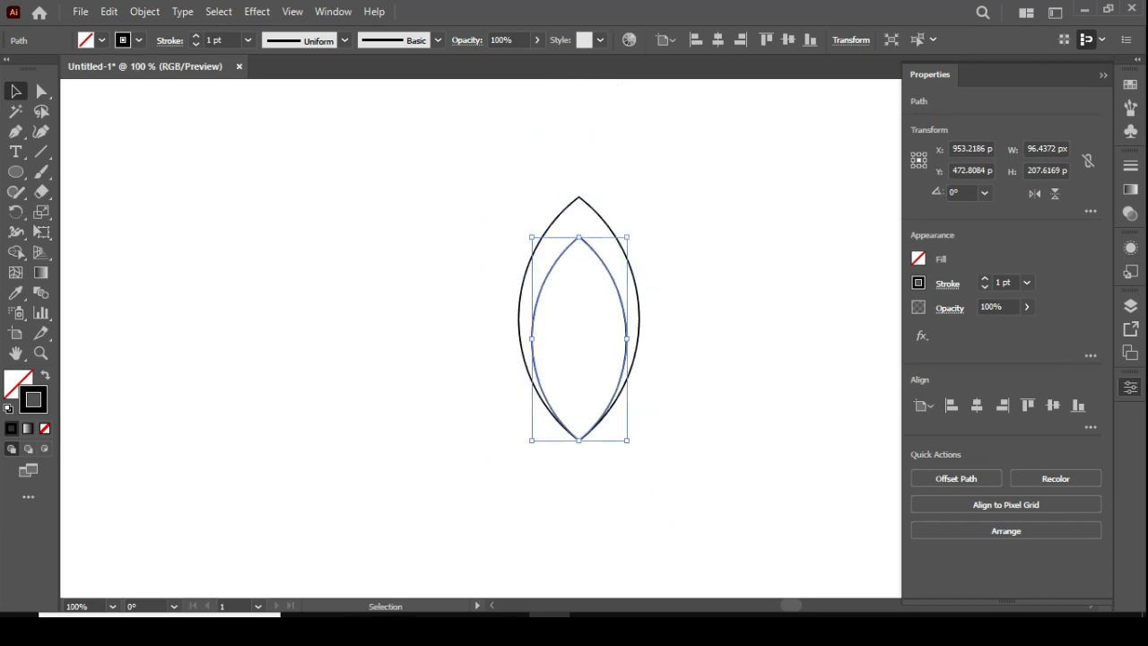
pyautogui.moveTo(385, 194); pyautogui.dragTo(683, 446)
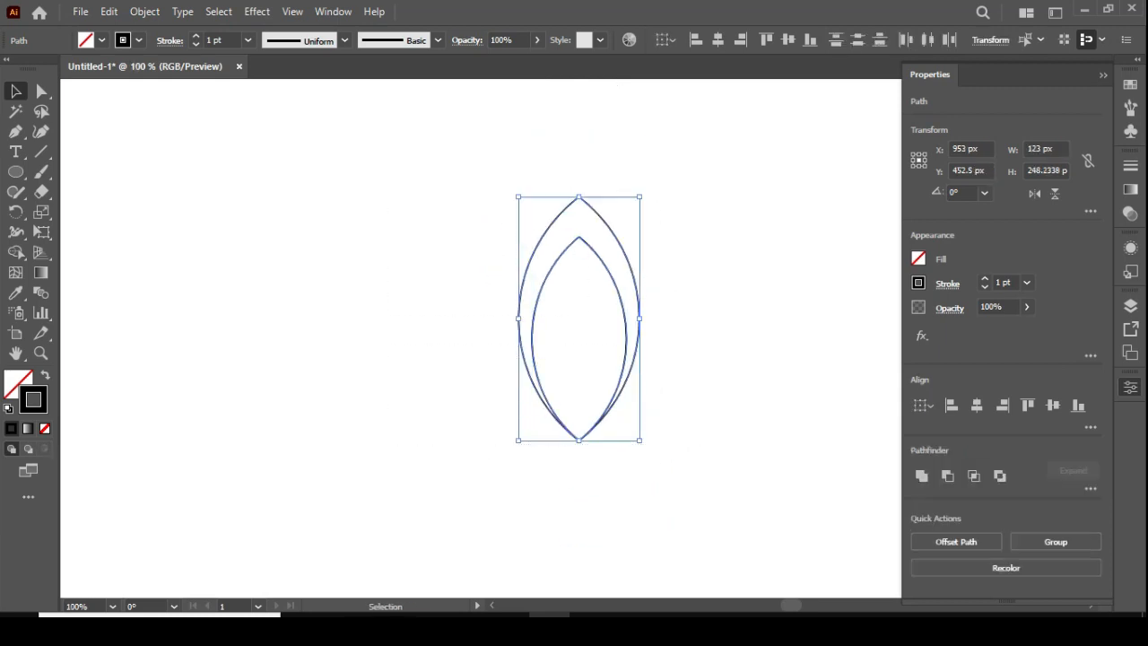
pyautogui.hotkey('shift', 'x')
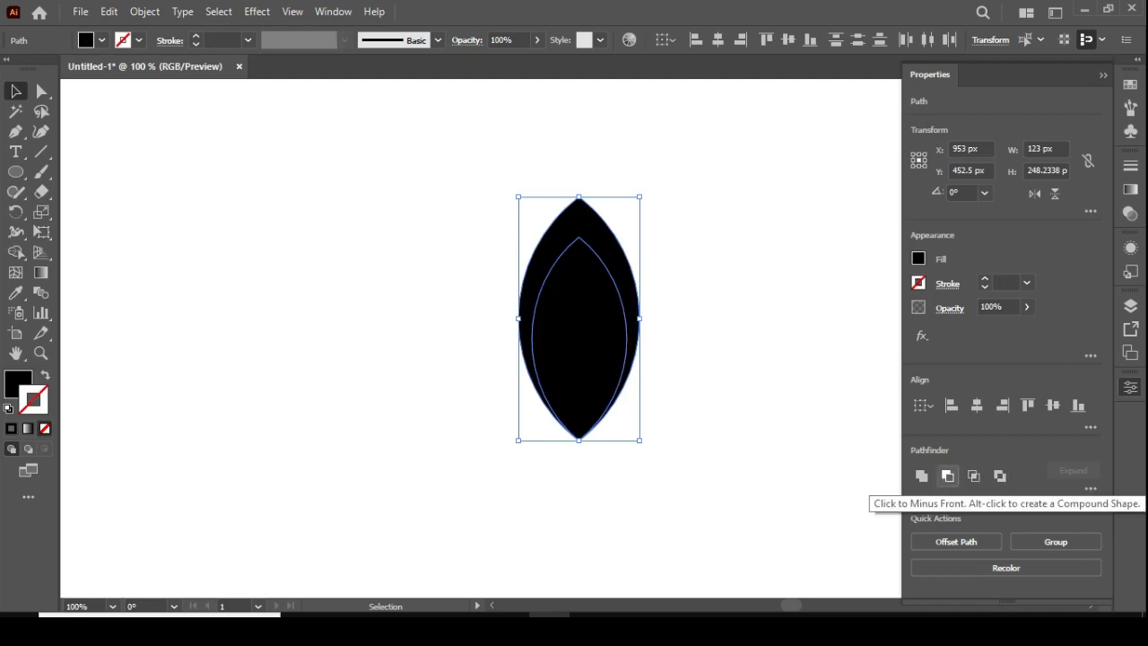
pyautogui.click(947, 476)
pyautogui.hotkey('ctrl', 'shift', 'a')
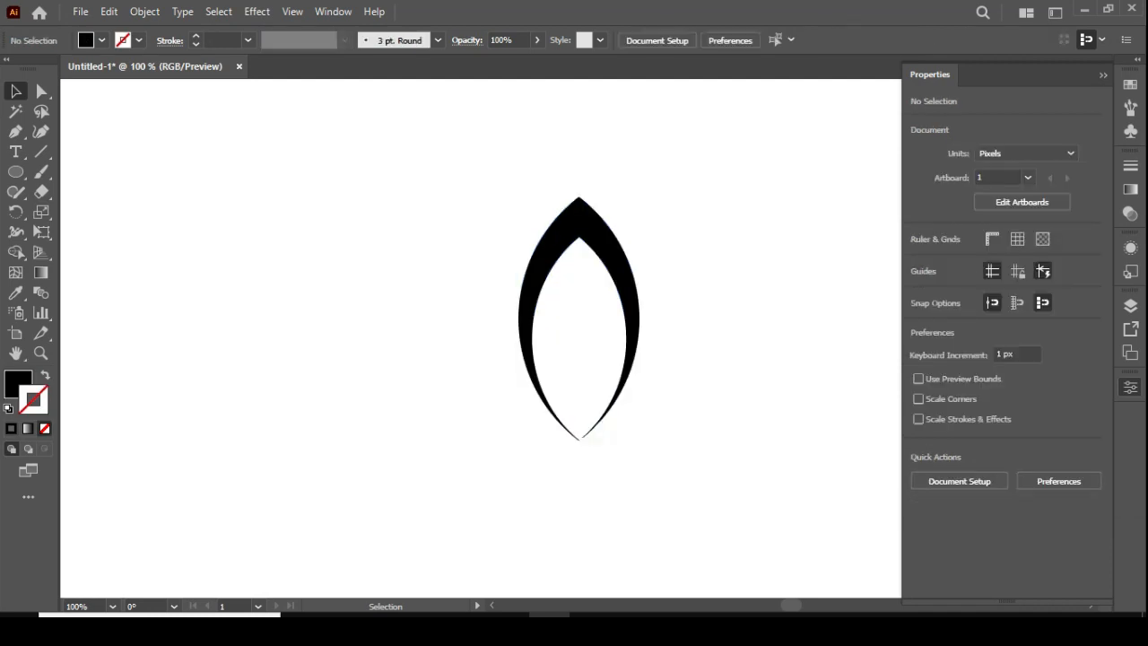
pyautogui.click(1103, 76)
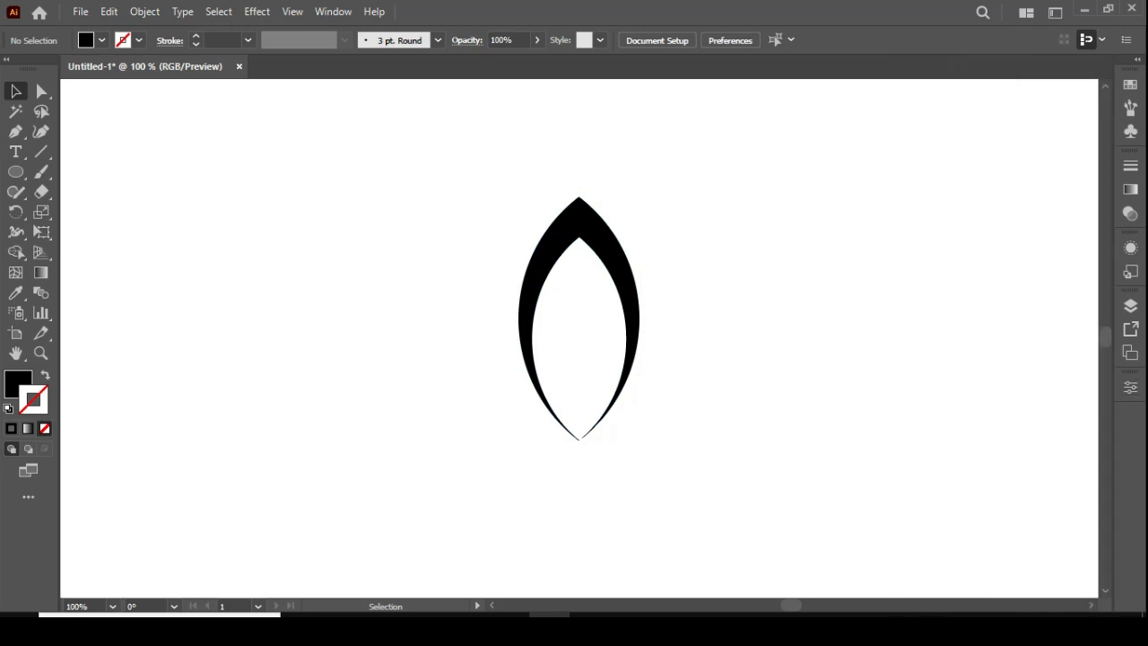
# Step: Start a Transform effect on the hollow leaf with horizontal and vertical scale set to 70%
pyautogui.moveTo(487, 218); pyautogui.dragTo(713, 441)
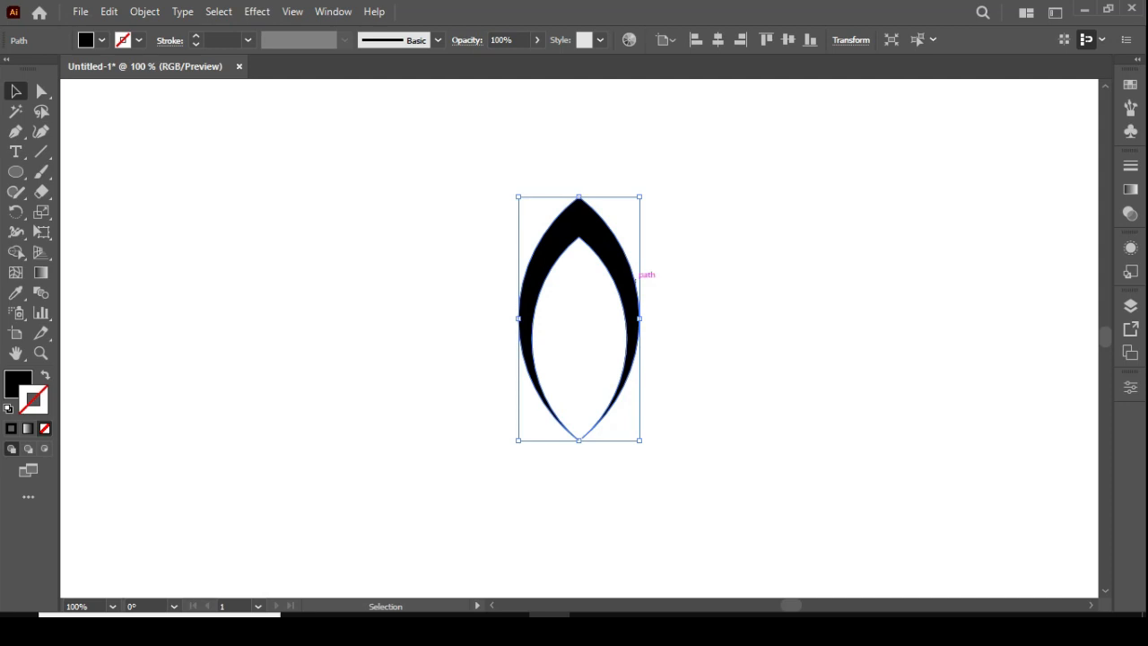
pyautogui.click(256, 11)
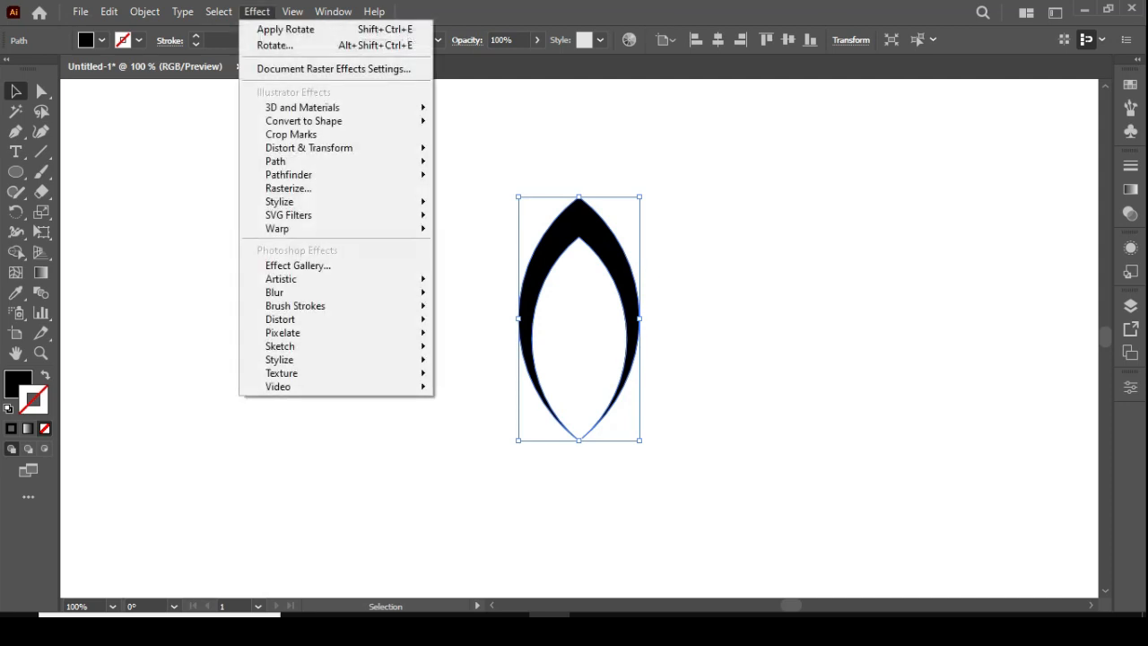
pyautogui.moveTo(377, 148)
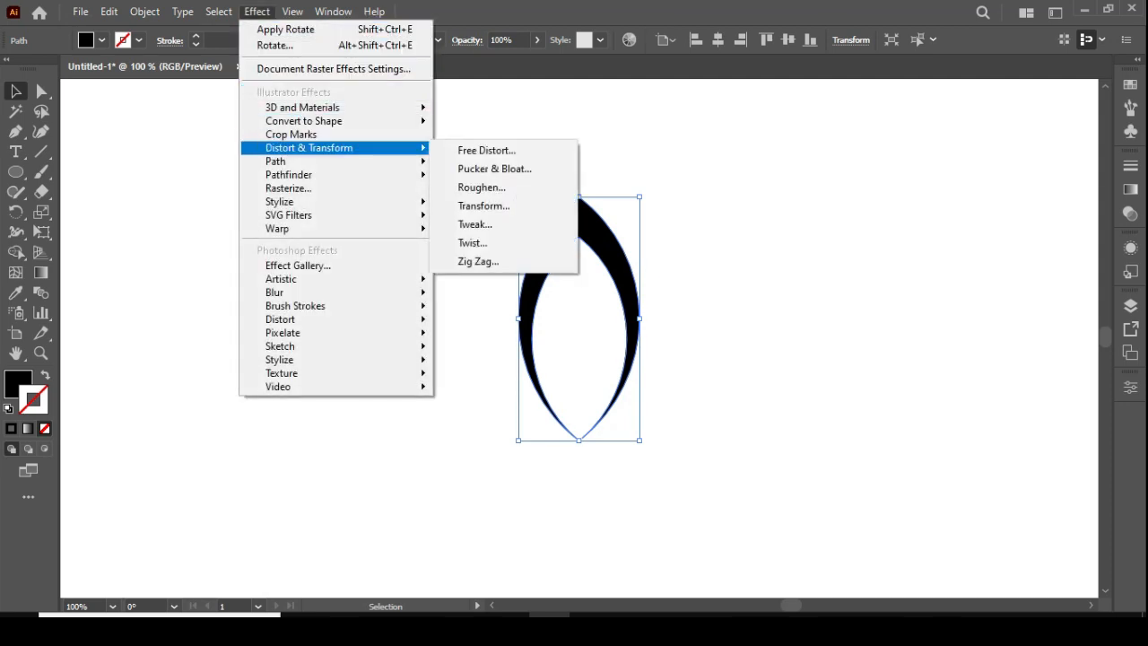
pyautogui.click(483, 205)
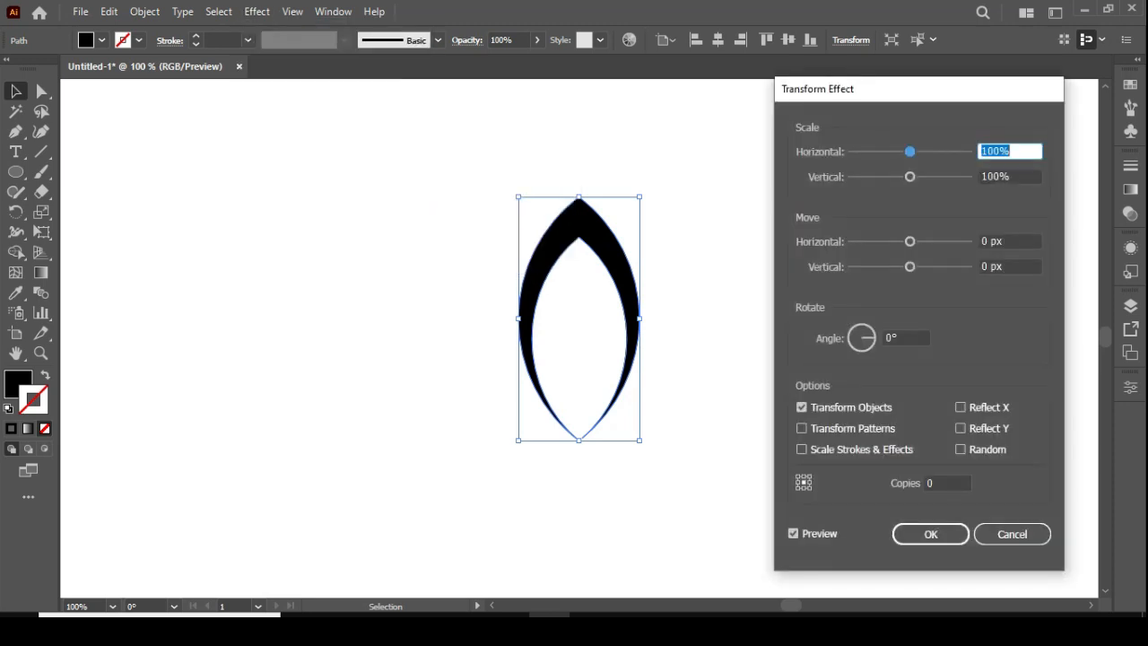
pyautogui.write('70')
pyautogui.press('Tab')
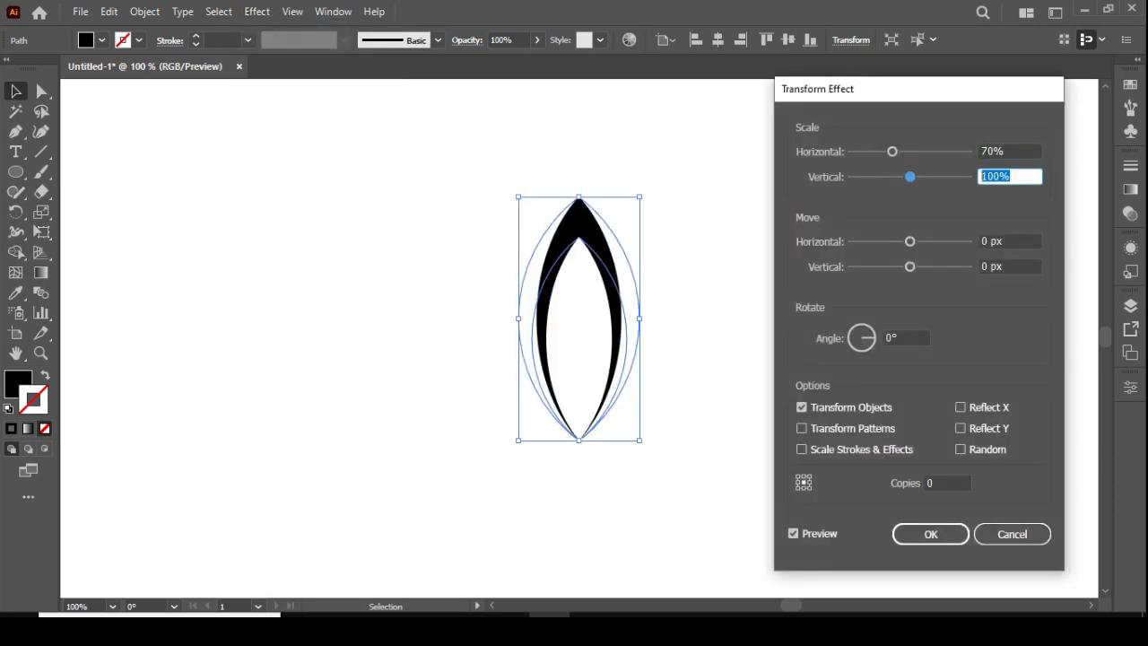
pyautogui.write('70')
pyautogui.press('Tab')
pyautogui.press('Tab')
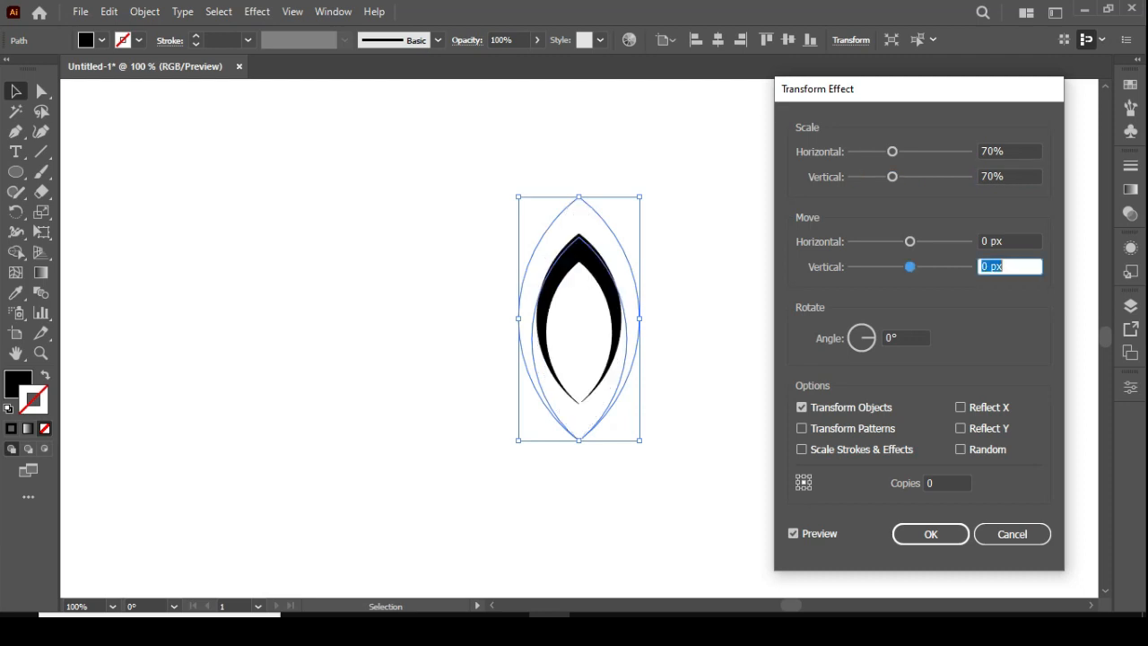
# Step: Set the effect's vertical move to 39 px so the scaled leaf's lower tip meets the original's tip
pyautogui.press('Down')
pyautogui.press('Down')
pyautogui.press('Down')
pyautogui.press('Down')
pyautogui.press('Down')
pyautogui.press('Down')
pyautogui.press('Down')
pyautogui.press('Down')
pyautogui.press('Down')
pyautogui.press('Down')
pyautogui.press('Down')
pyautogui.press('Down')
pyautogui.press('Down')
pyautogui.press('Down')
pyautogui.press('Down')
pyautogui.press('Down')
pyautogui.press('Down')
pyautogui.press('Up')
pyautogui.press('Up')
pyautogui.press('Up')
pyautogui.press('Up')
pyautogui.press('Up')
pyautogui.press('Up')
pyautogui.press('Up')
pyautogui.press('Up')
pyautogui.press('Up')
pyautogui.press('Up')
pyautogui.press('Up')
pyautogui.press('Up')
pyautogui.press('Up')
pyautogui.press('Up')
pyautogui.press('Up')
pyautogui.press('Up')
pyautogui.press('Up')
pyautogui.press('Up')
pyautogui.press('Up')
pyautogui.press('Up')
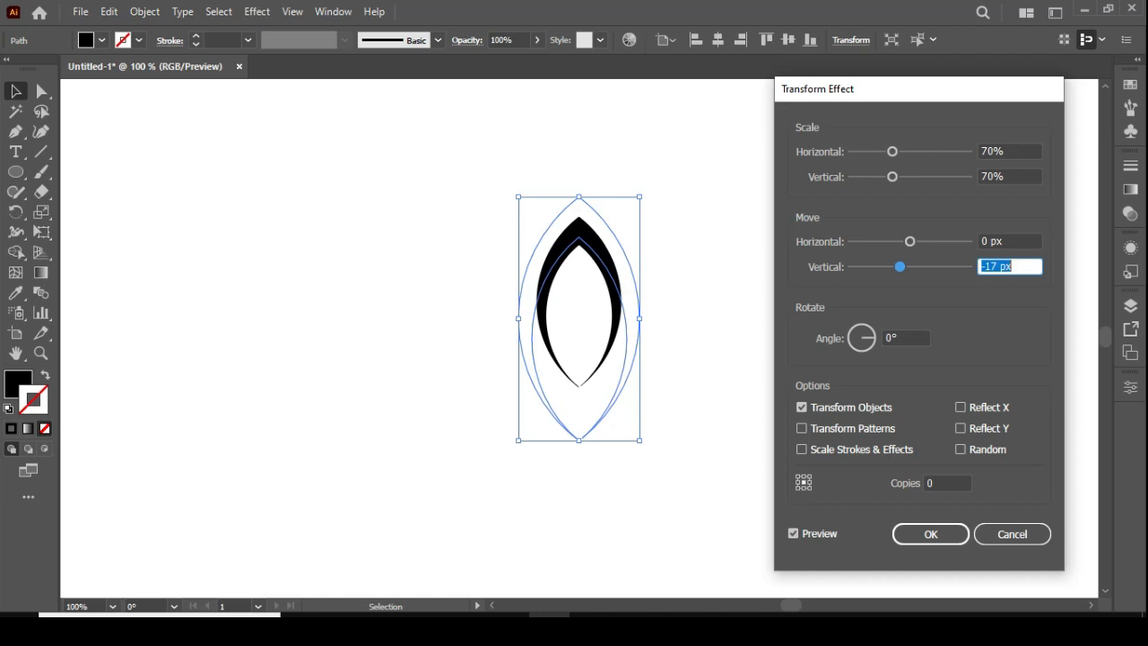
pyautogui.press('Up')
pyautogui.press('Up')
pyautogui.press('Up')
pyautogui.press('Up')
pyautogui.press('Up')
pyautogui.press('Up')
pyautogui.press('Up')
pyautogui.press('Up')
pyautogui.press('Up')
pyautogui.press('Up')
pyautogui.press('Up')
pyautogui.press('Up')
pyautogui.press('Up')
pyautogui.press('Up')
pyautogui.press('Up')
pyautogui.press('Up')
pyautogui.press('Up')
pyautogui.press('Up')
pyautogui.press('Up')
pyautogui.press('Up')
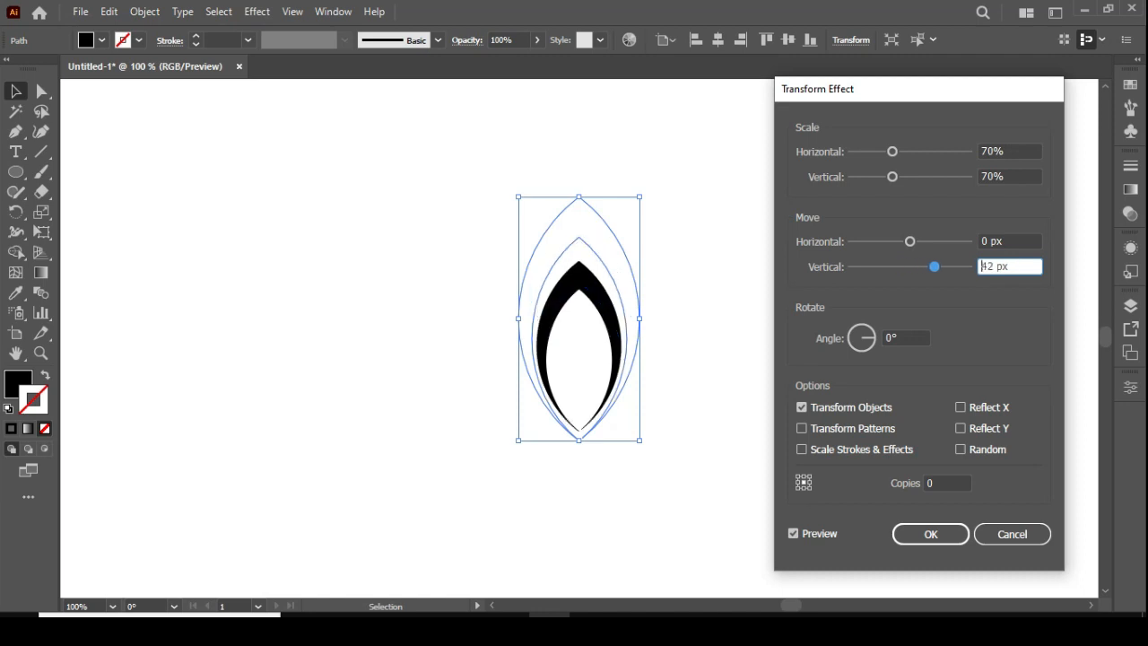
pyautogui.press('Down')
pyautogui.press('Down')
pyautogui.press('Down')
pyautogui.press('Down')
pyautogui.press('Down')
pyautogui.press('Down')
pyautogui.press('Down')
pyautogui.press('Down')
pyautogui.press('Down')
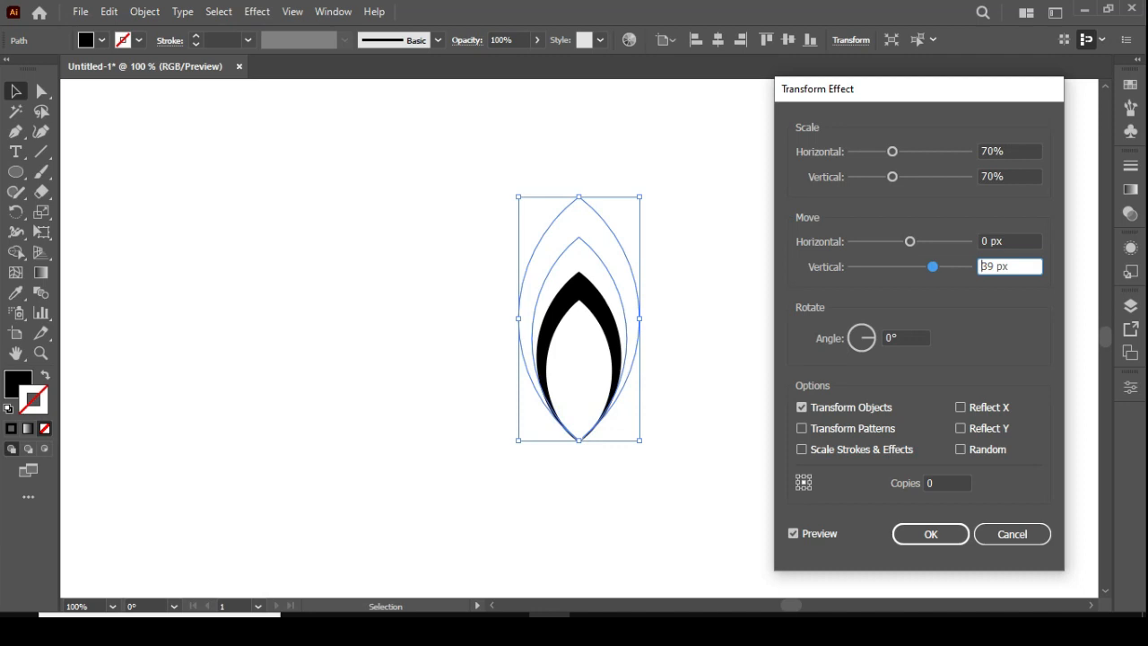
pyautogui.press('Down')
pyautogui.press('Down')
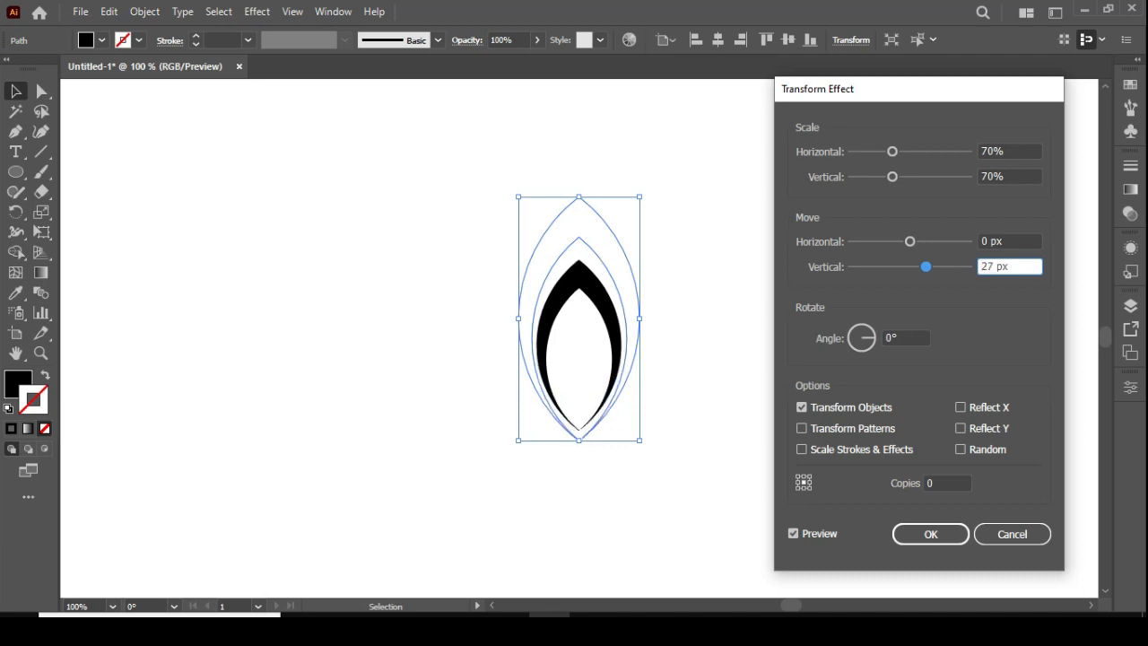
pyautogui.press('Up')
pyautogui.press('Up')
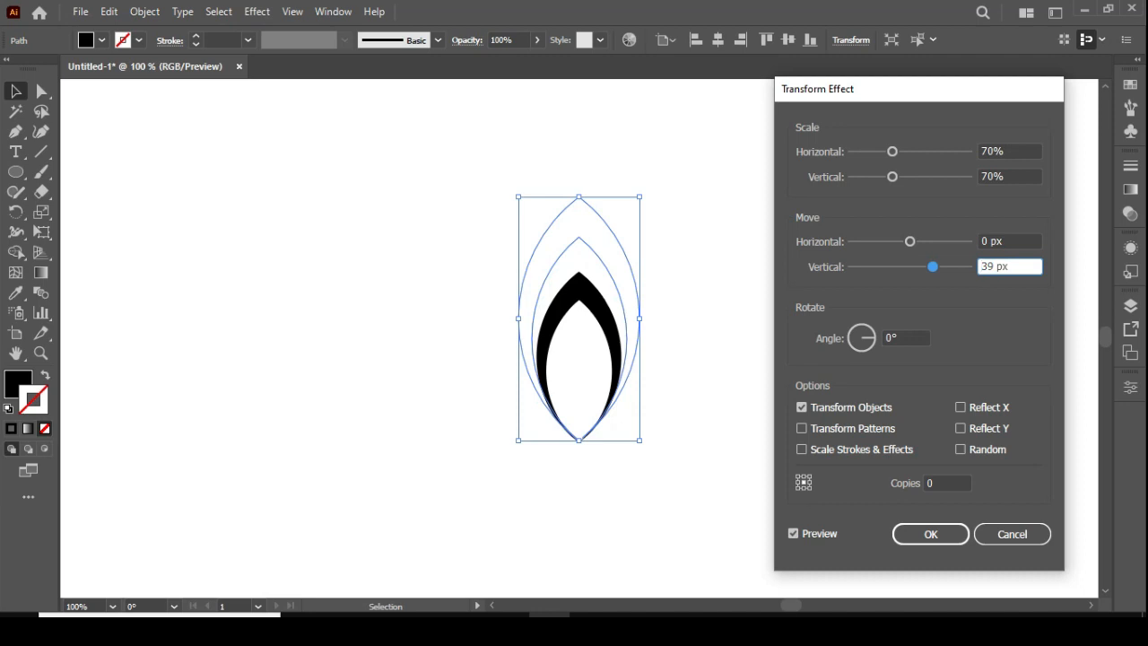
# Step: Set the Transform effect to 7 copies and apply it to the leaf
pyautogui.click(941, 484)
pyautogui.write('7')
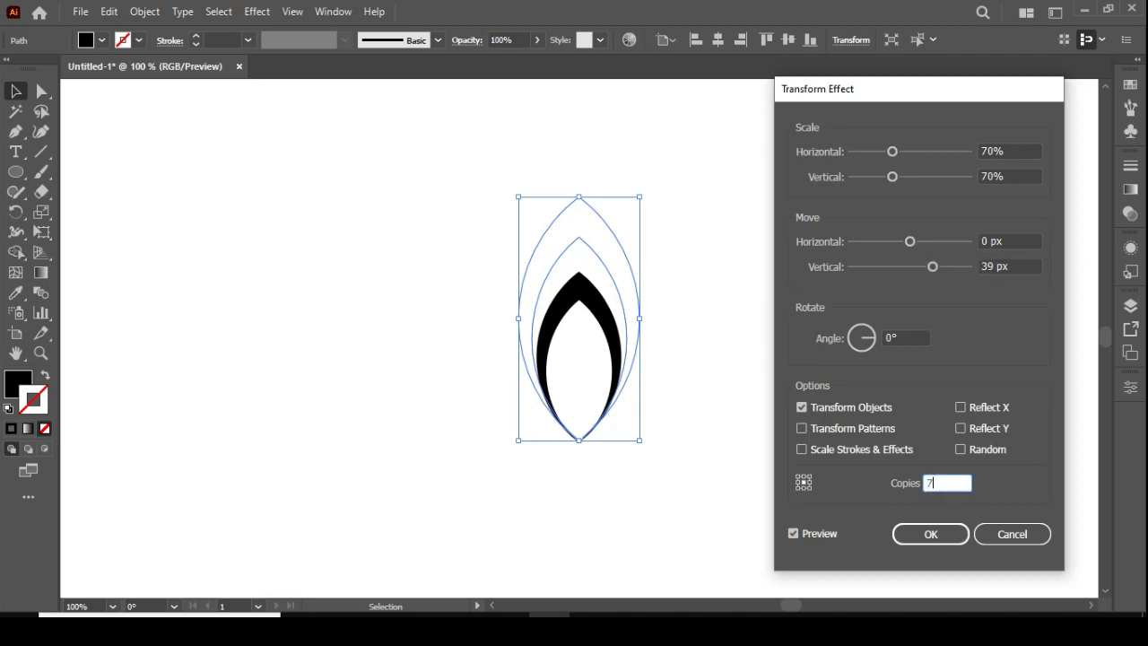
pyautogui.click(930, 533)
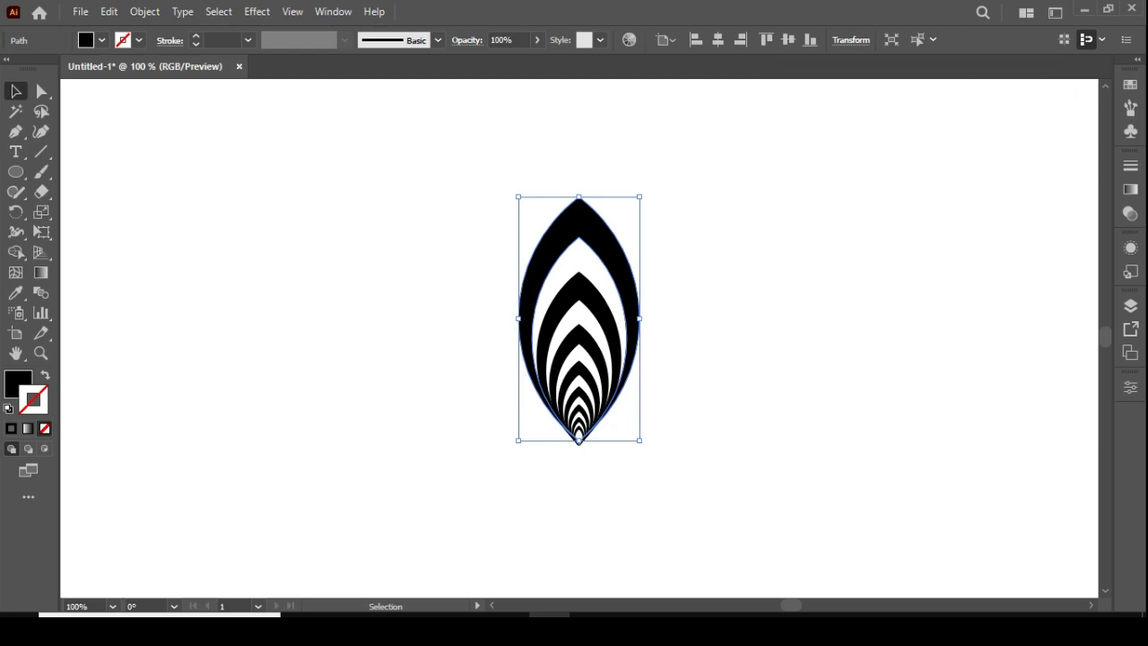
pyautogui.hotkey('ctrl', 'shift', 'a')
# Step: Select the striped leaf and expand its appearance so the repeated copies become editable paths
pyautogui.scroll(-3, 578, 321)
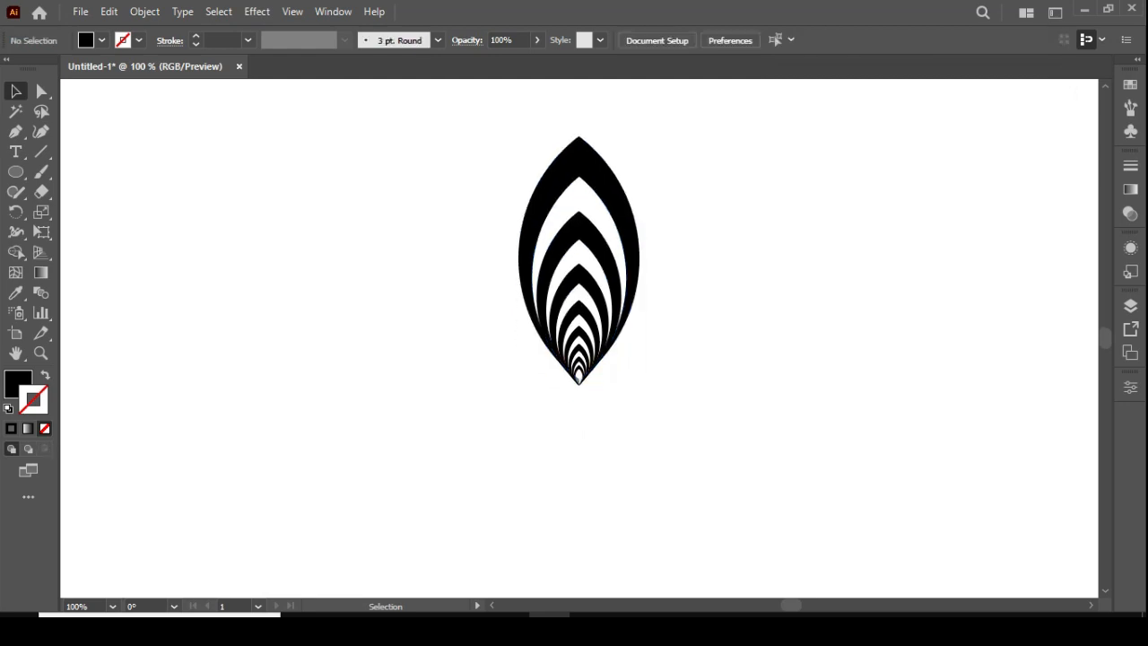
pyautogui.scroll(2, 578, 321)
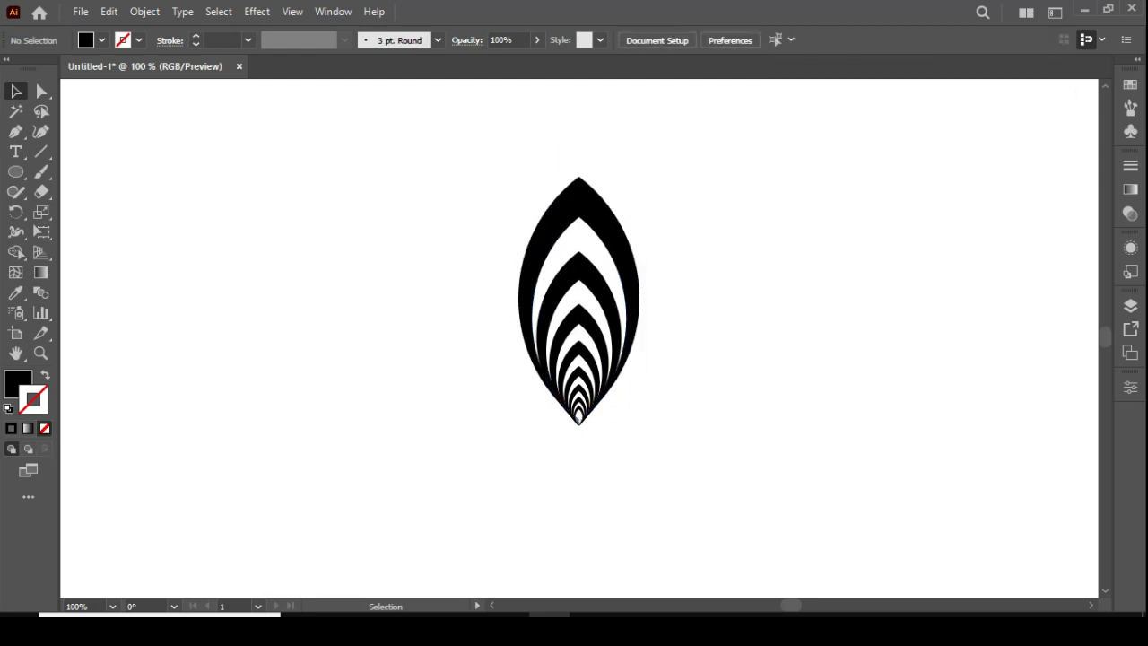
pyautogui.moveTo(388, 156); pyautogui.dragTo(741, 433)
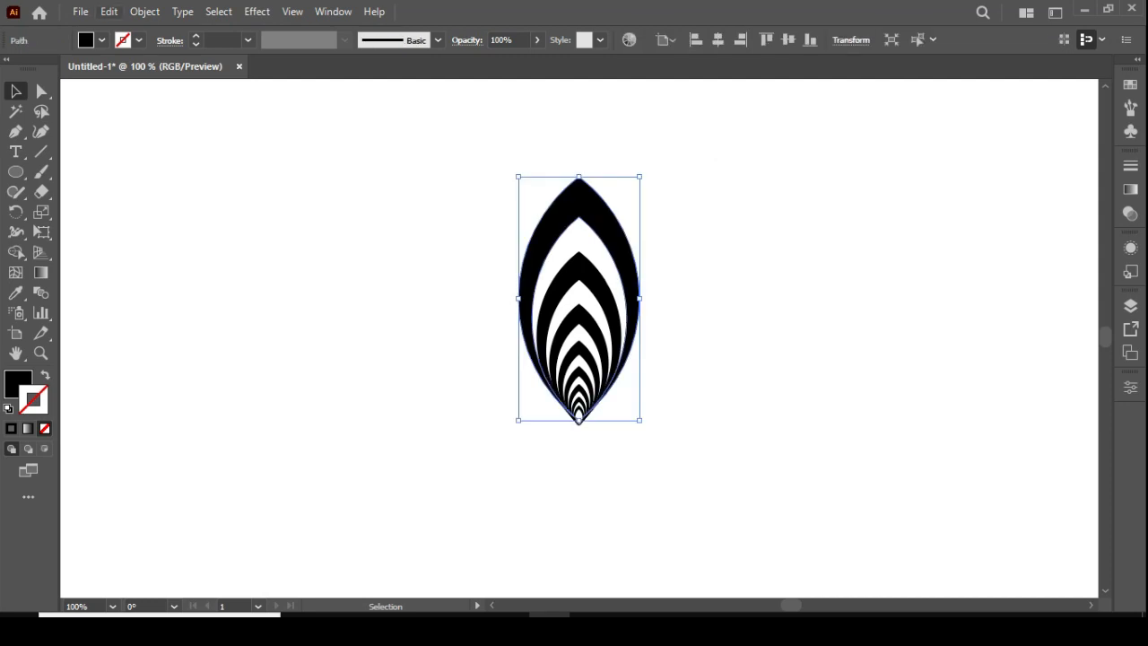
pyautogui.click(144, 10)
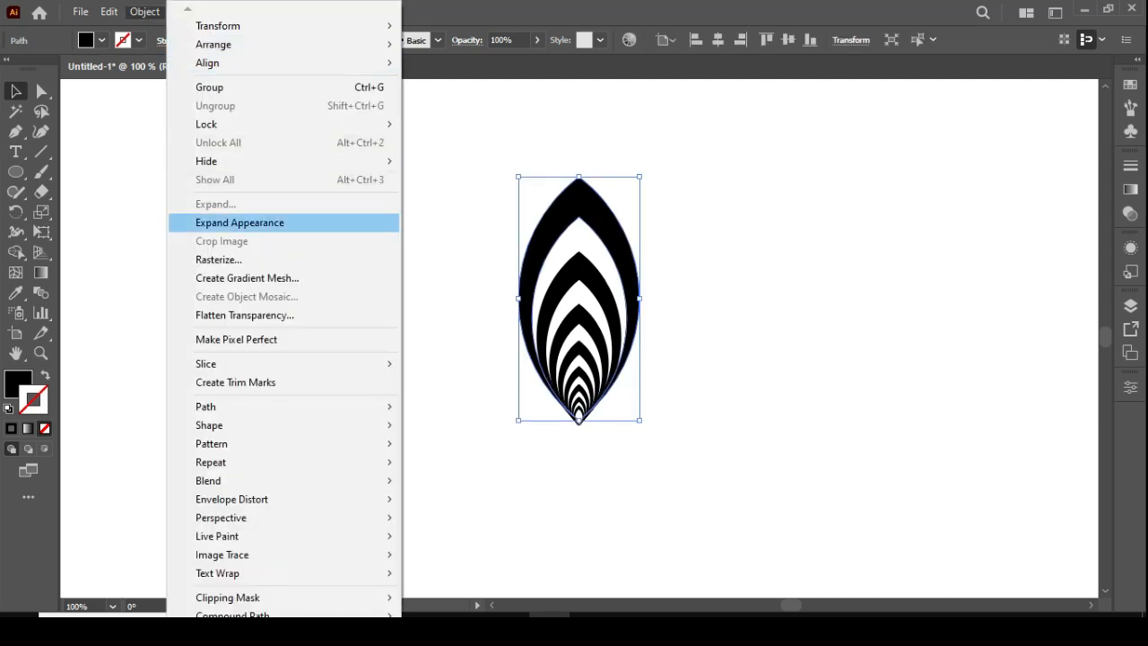
pyautogui.click(240, 222)
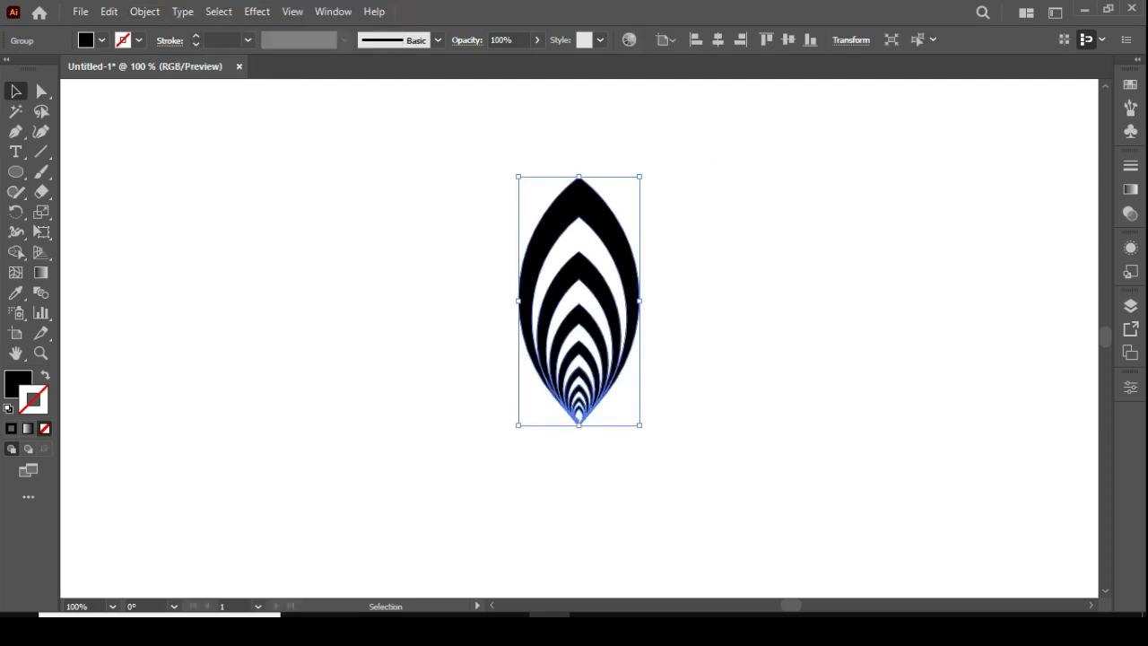
# Step: Scale the expanded leaf group down proportionally to about 80% around its centre and move it upward
pyautogui.moveTo(518, 177); pyautogui.dragTo(531, 201)
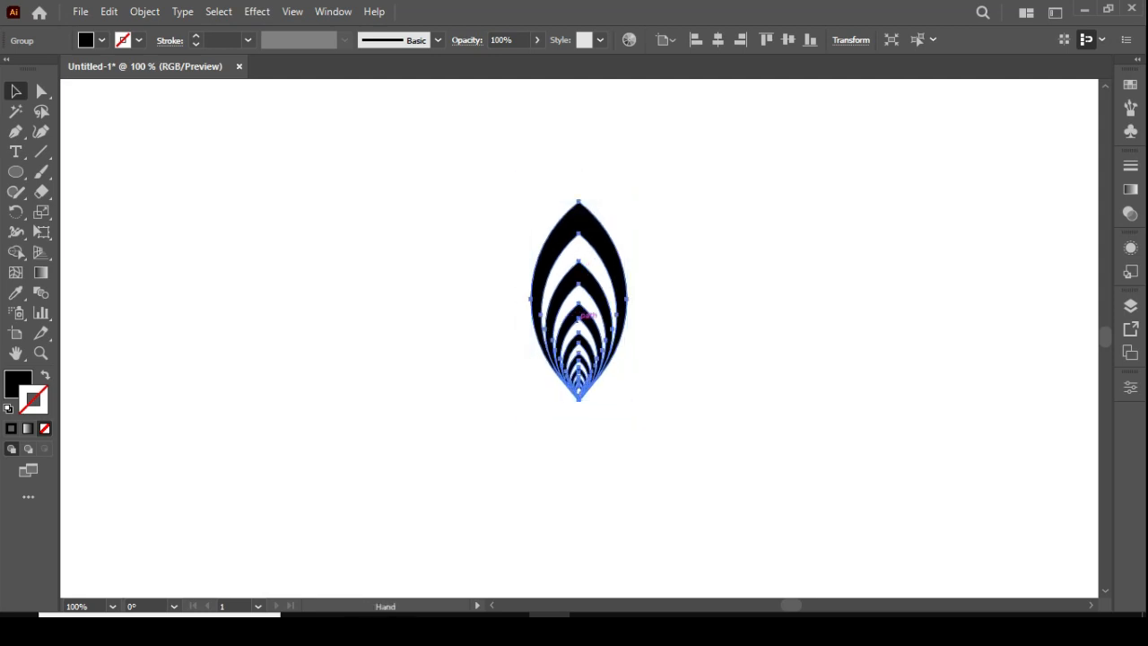
pyautogui.moveTo(578, 395); pyautogui.dragTo(563, 314)
# Step: Show the rulers and add one horizontal and one vertical guide, centring each on the artboard
pyautogui.click(293, 12)
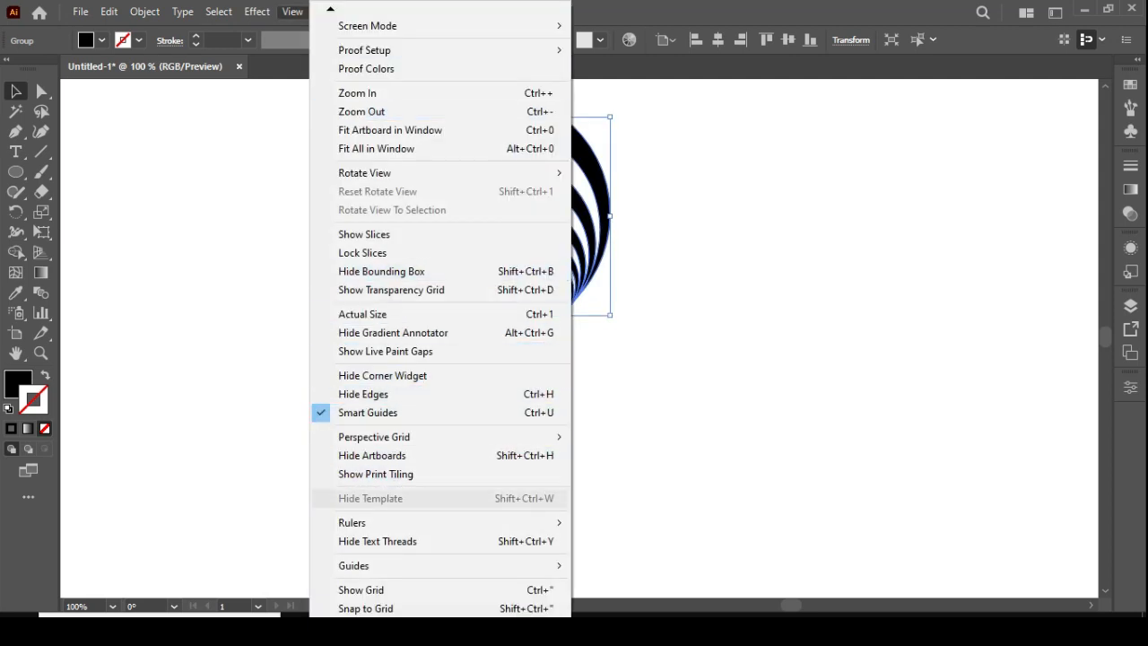
pyautogui.moveTo(431, 522)
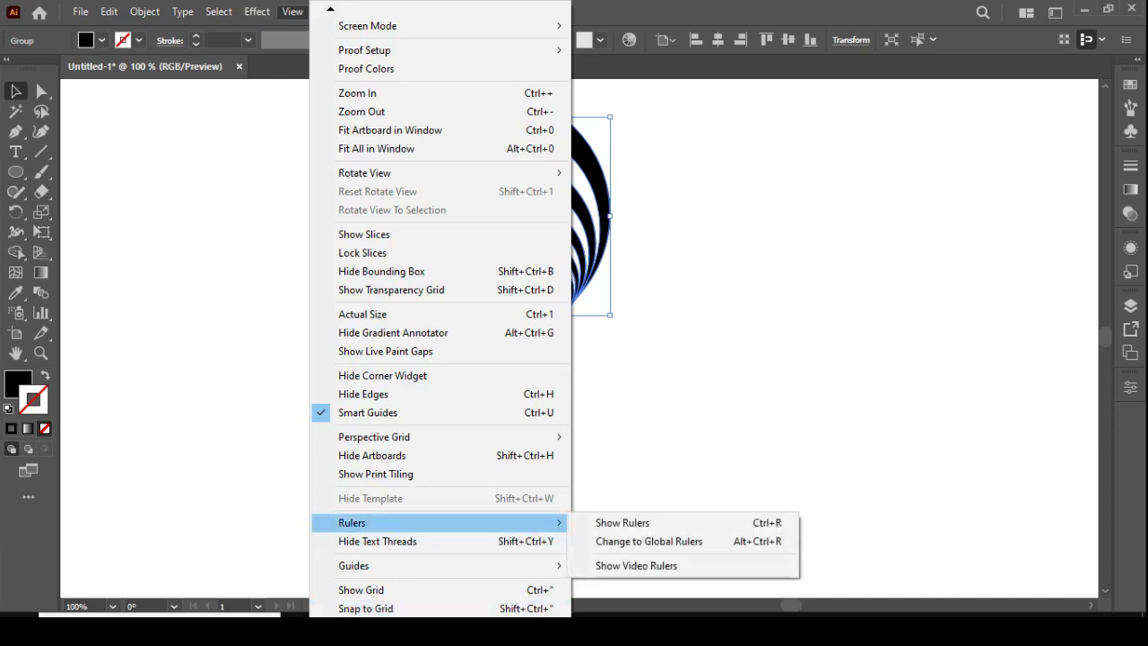
pyautogui.click(622, 522)
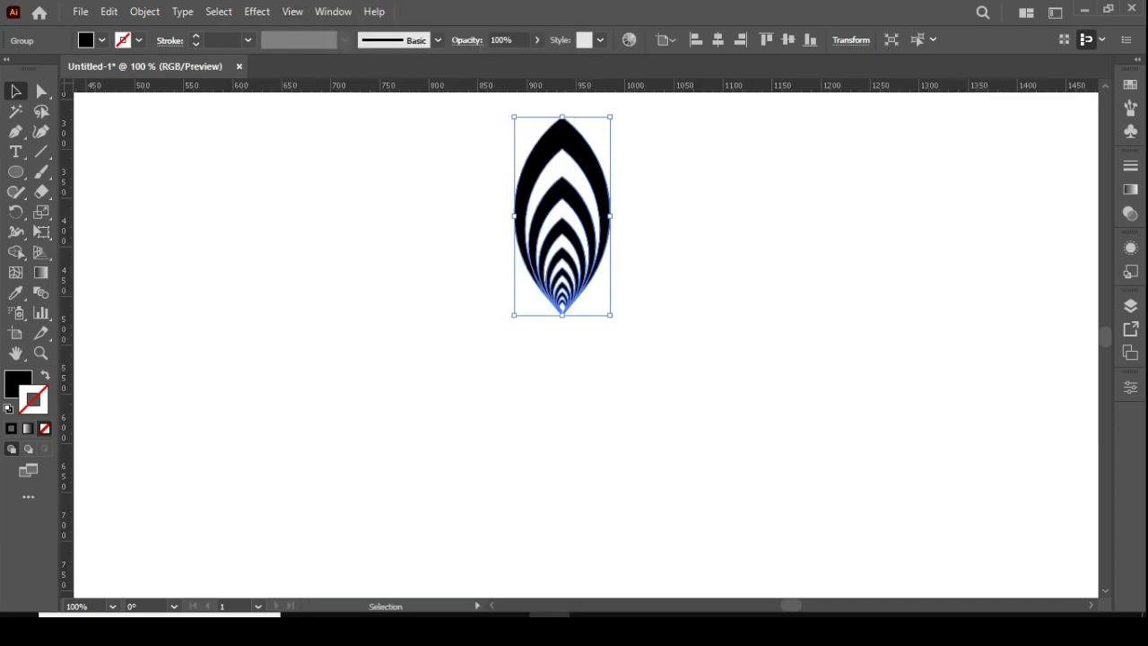
pyautogui.moveTo(790, 85); pyautogui.dragTo(789, 420)
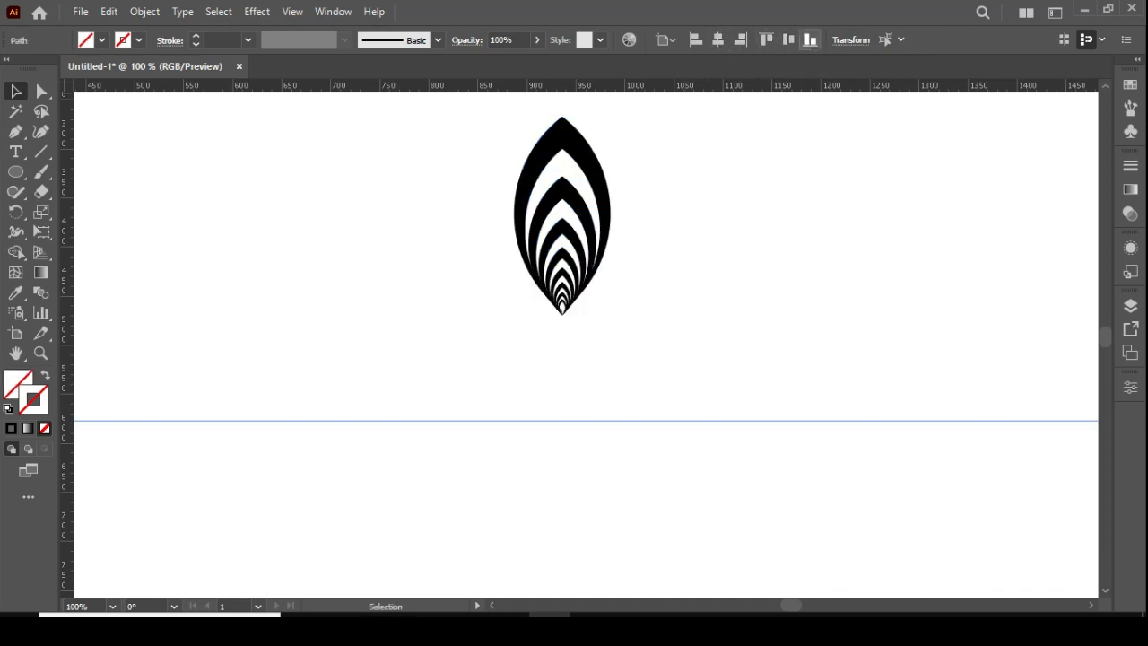
pyautogui.click(788, 39)
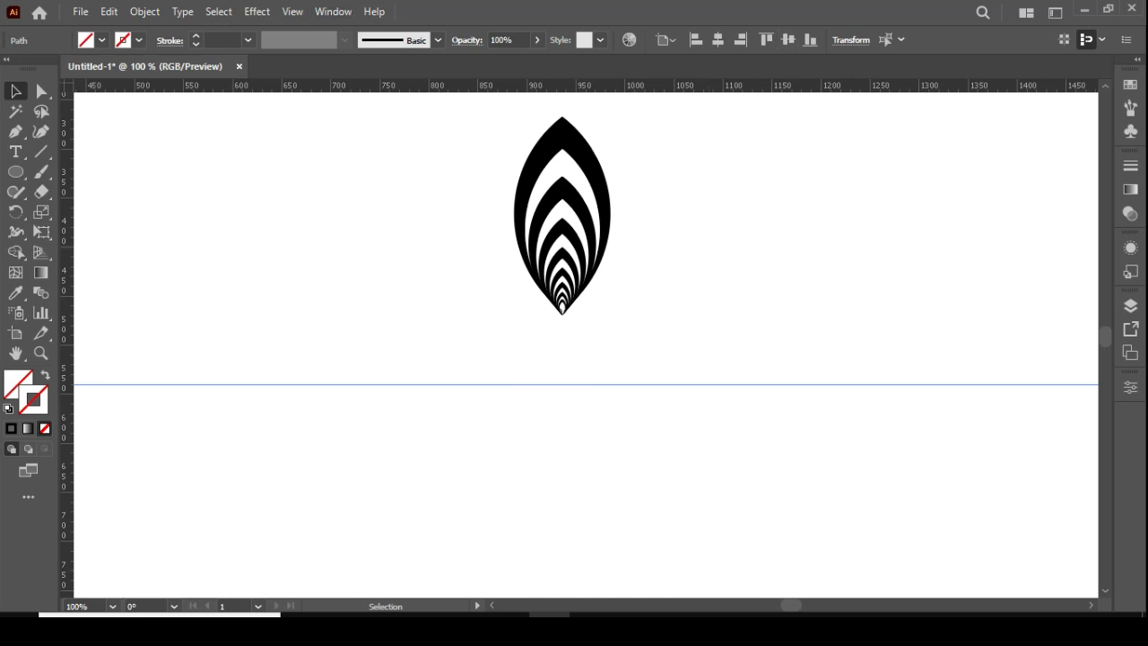
pyautogui.moveTo(64, 359); pyautogui.dragTo(589, 358)
pyautogui.click(717, 40)
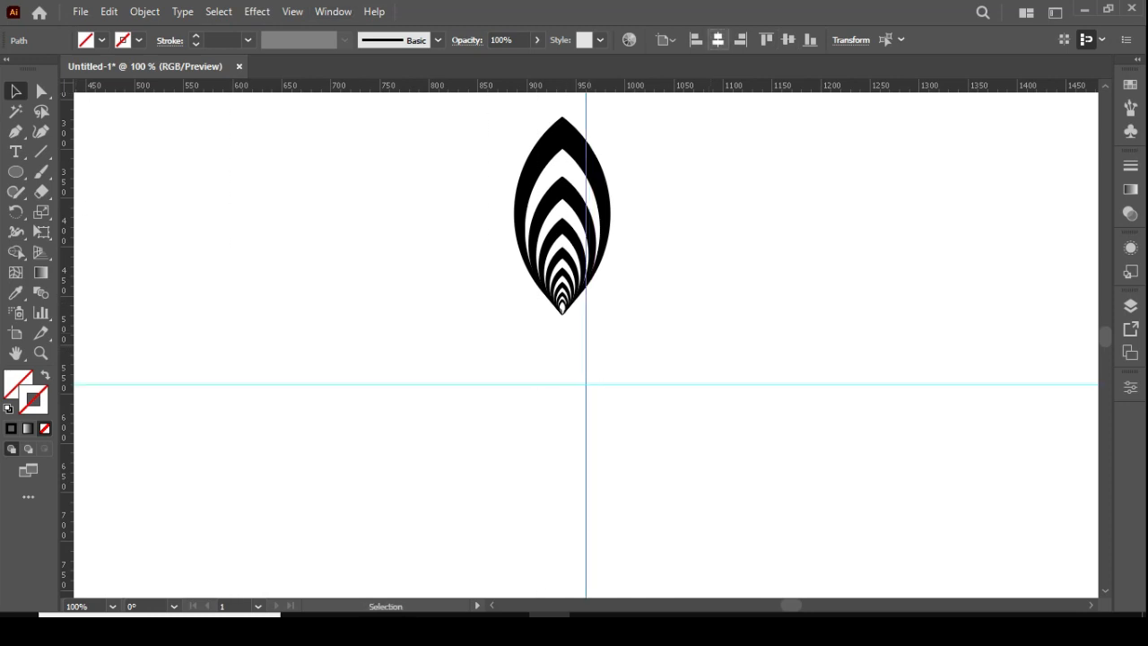
# Step: Select both guides where they cross below the leaf and lock the selection
pyautogui.moveTo(487, 359); pyautogui.dragTo(618, 429)
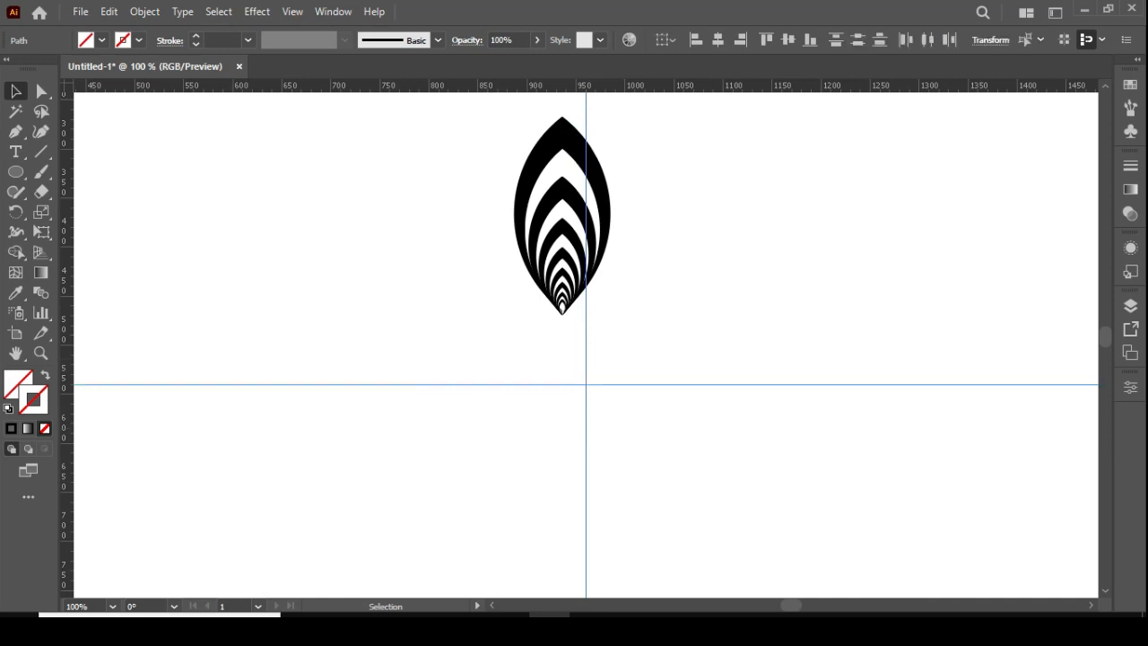
pyautogui.click(144, 12)
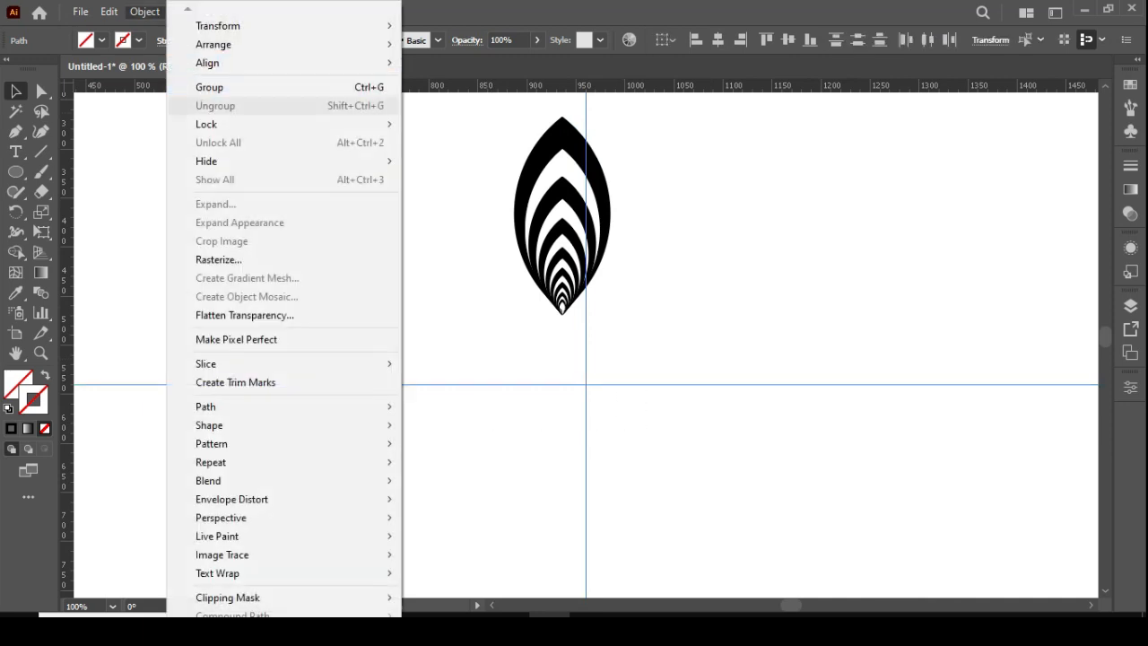
pyautogui.moveTo(269, 124)
pyautogui.click(453, 123)
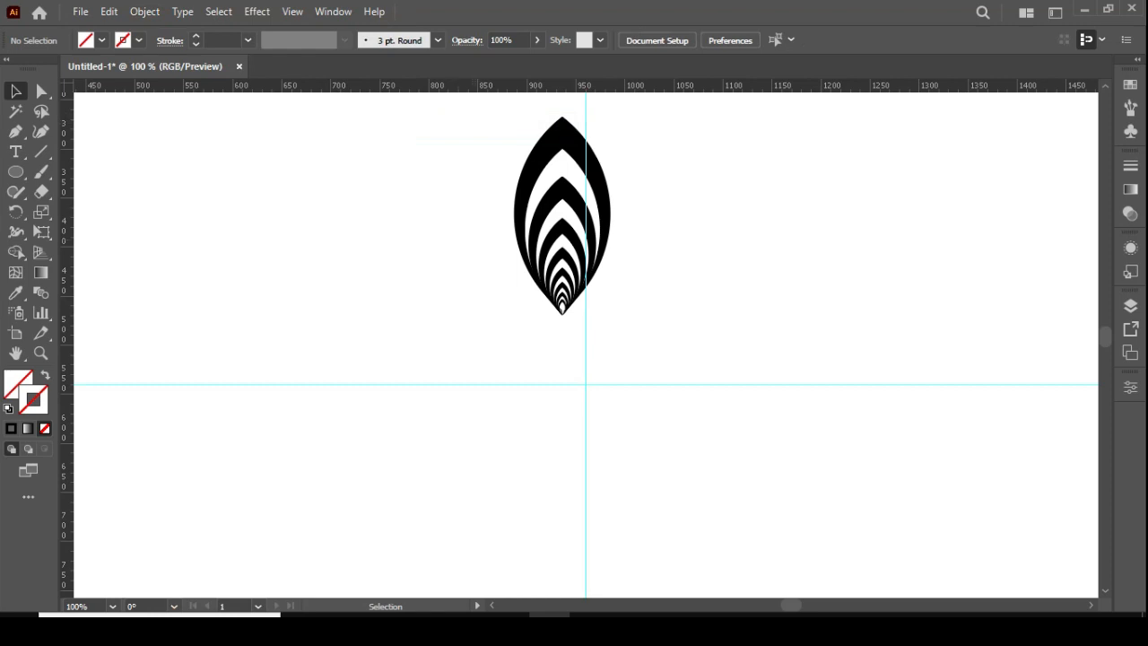
# Step: Move the leaf group up near the artboard's upper edge, centre it on the vertical guide, and deselect it
pyautogui.press('a')
pyautogui.hotkey('ctrl', '-')
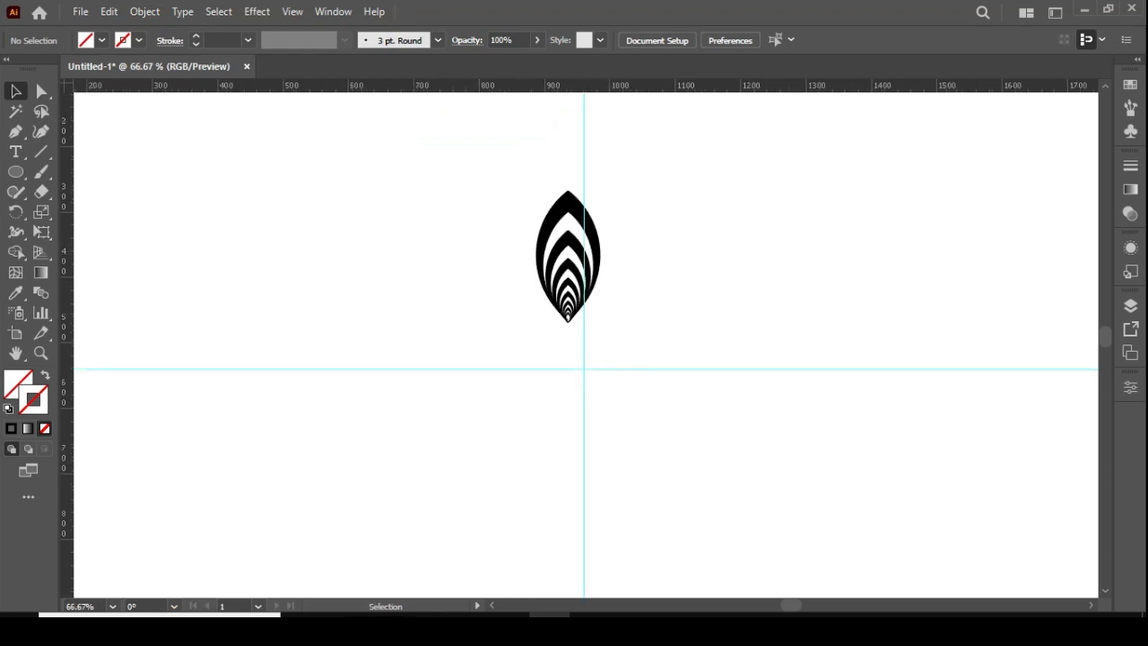
pyautogui.hotkey('ctrl', '-')
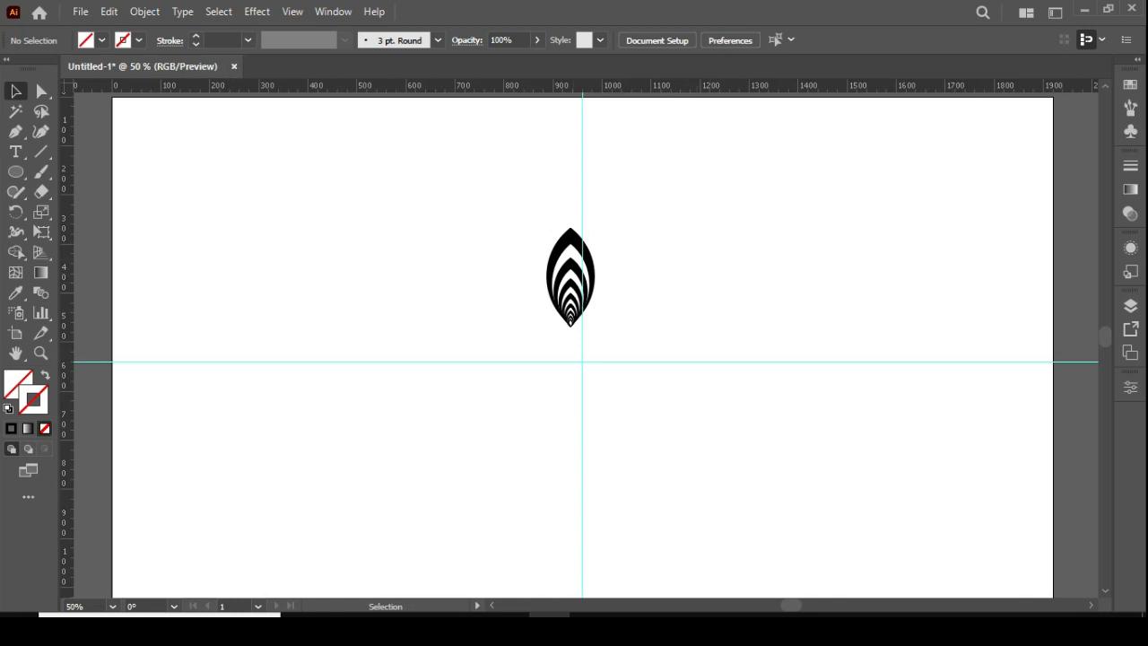
pyautogui.moveTo(556, 309); pyautogui.dragTo(582, 257)
pyautogui.hotkey('ctrl', '+')
pyautogui.hotkey('ctrl', '+')
pyautogui.hotkey('ctrl', '+')
pyautogui.hotkey('ctrl', '+')
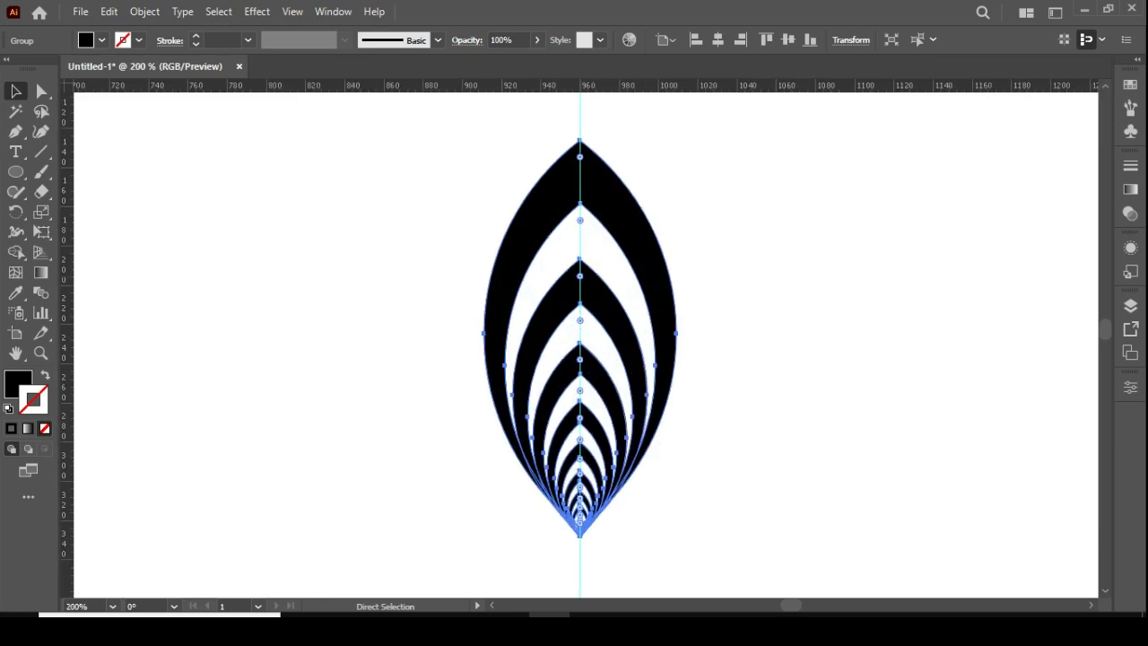
pyautogui.hotkey('ctrl', '+')
pyautogui.hotkey('ctrl', '-')
pyautogui.press('v')
pyautogui.hotkey('ctrl', 'shift', 'a')
pyautogui.hotkey('ctrl', '-')
pyautogui.hotkey('ctrl', '-')
pyautogui.hotkey('ctrl', '-')
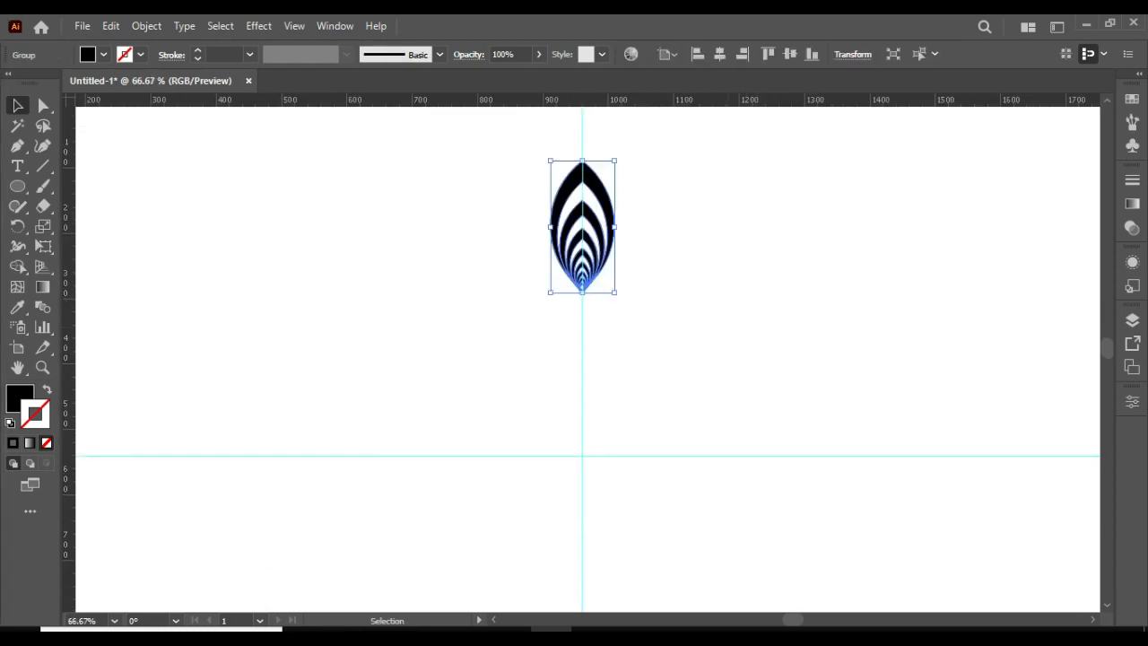
pyautogui.hotkey('ctrl', 'shift', 'a')
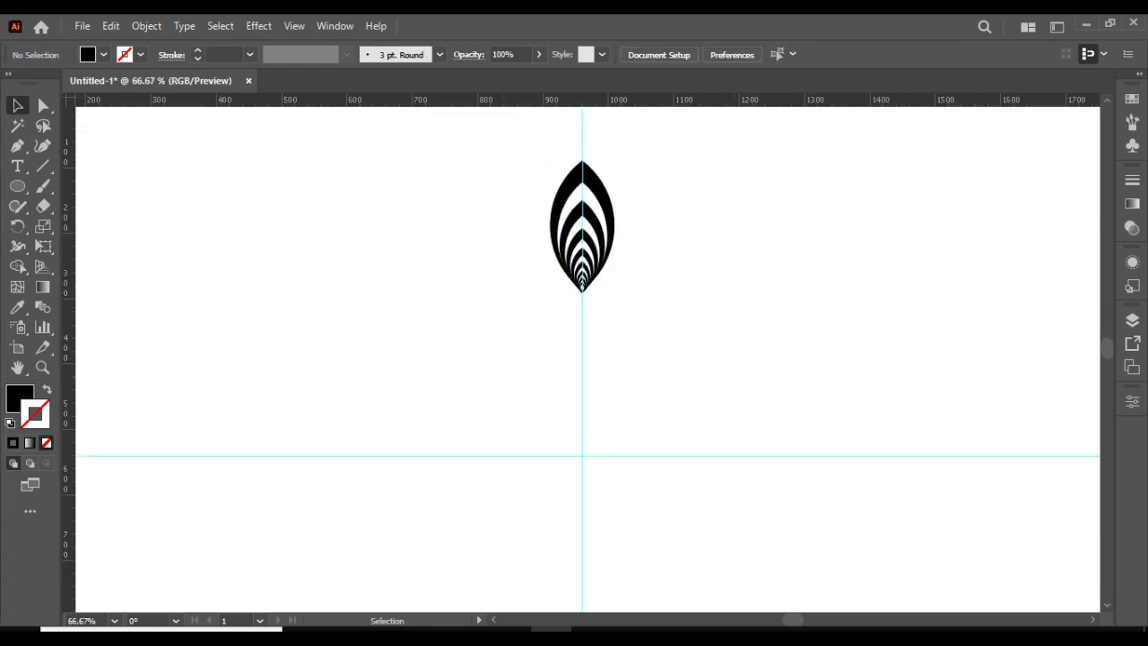
# Step: Make a copy of the leaf group rotated 15° around the intersection of the two guides
pyautogui.moveTo(503, 161); pyautogui.dragTo(556, 279)
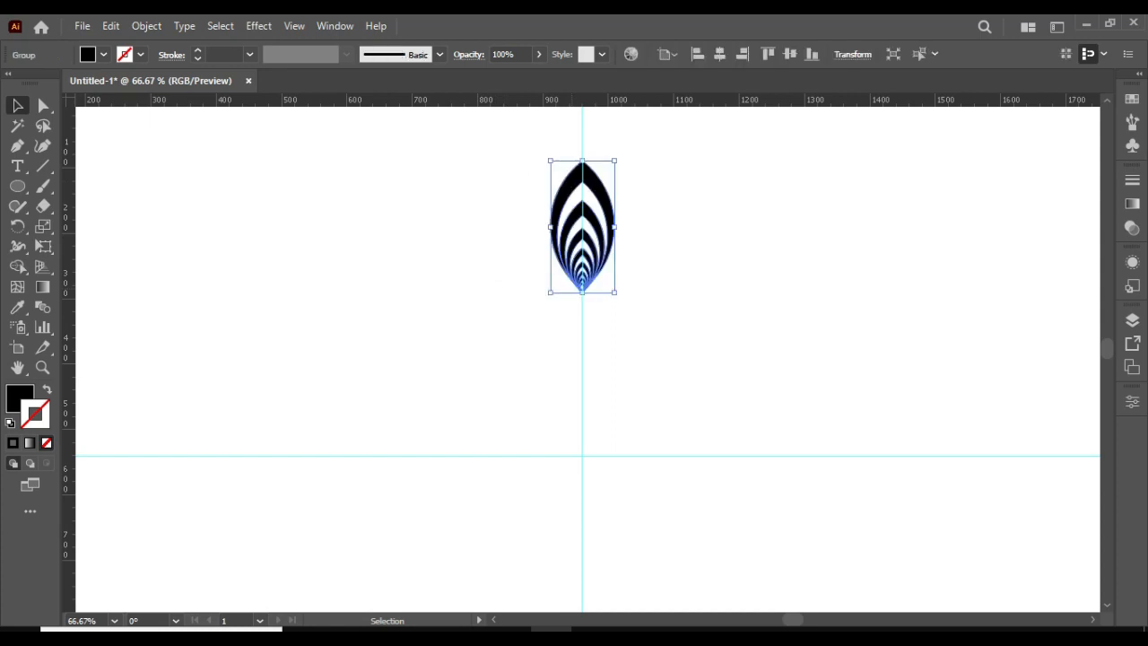
pyautogui.scroll(-1, 580, 269)
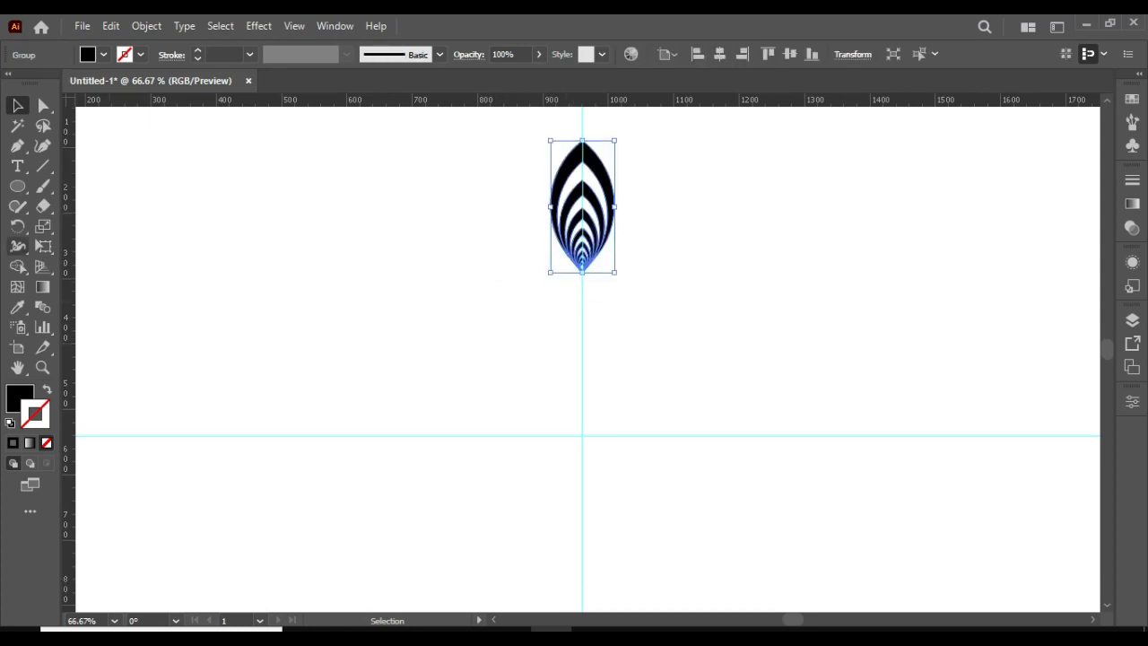
pyautogui.click(17, 226)
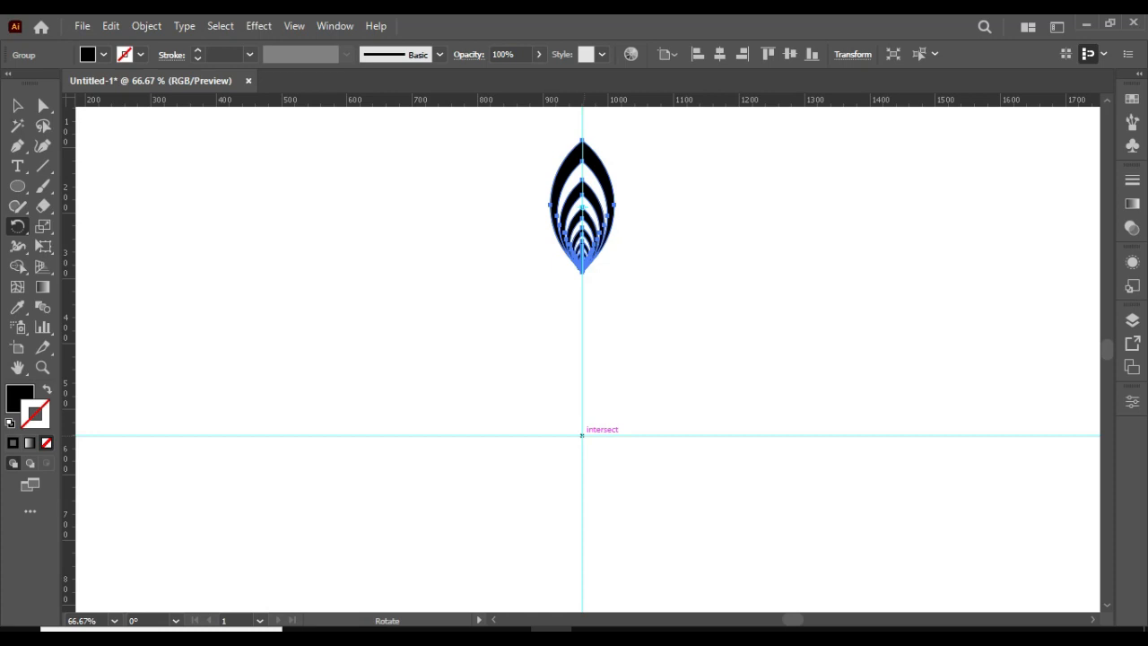
pyautogui.keyDown('alt'); pyautogui.click(582, 435); pyautogui.keyUp('alt')
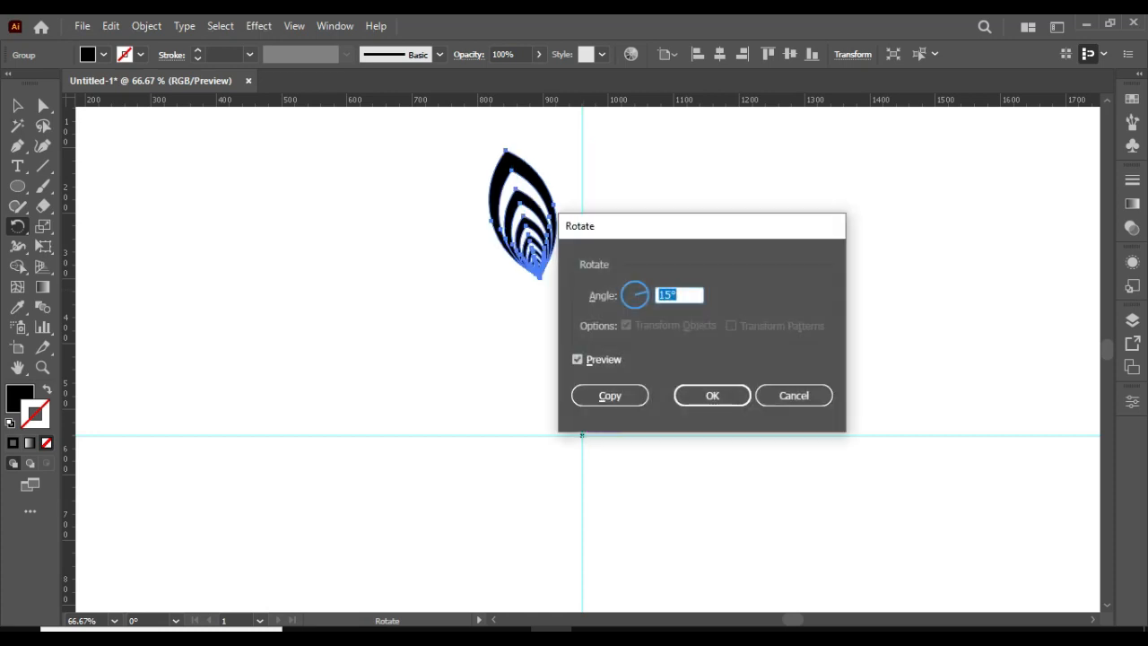
pyautogui.click(607, 394)
pyautogui.press('v')
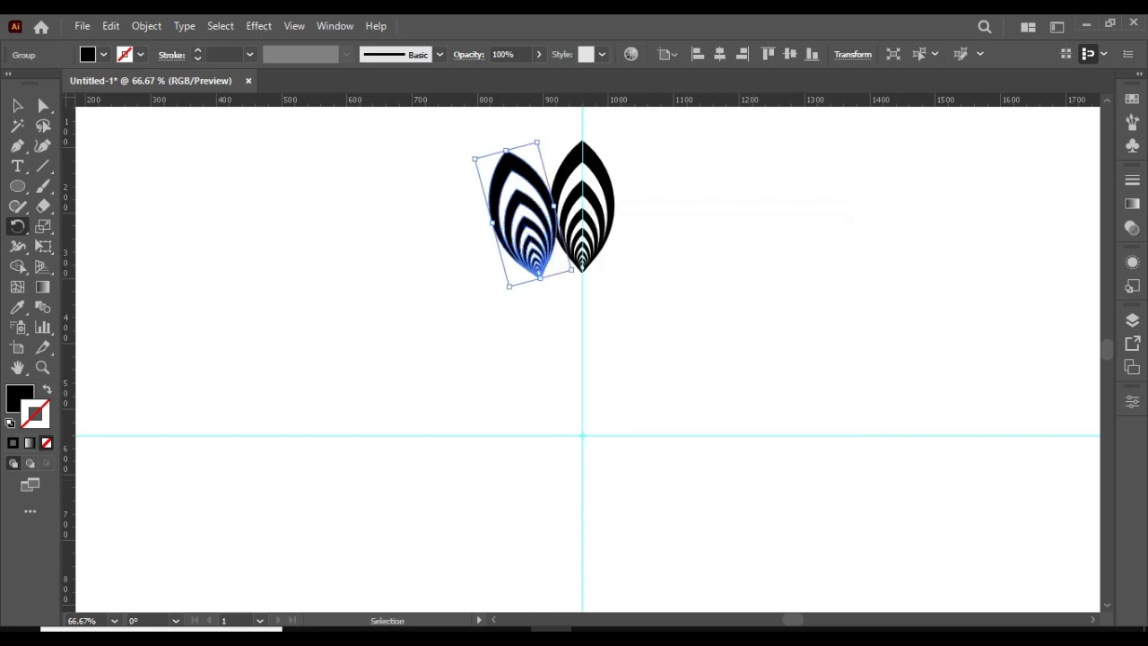
# Step: Repeat the rotated copy around the guide intersection until the leaves form a complete ring
pyautogui.hotkey('ctrl', 'd')
pyautogui.hotkey('ctrl', 'd')
pyautogui.hotkey('ctrl', 'd')
pyautogui.hotkey('ctrl', 'd')
pyautogui.hotkey('ctrl', 'd')
pyautogui.hotkey('ctrl', 'd')
pyautogui.hotkey('ctrl', 'd')
pyautogui.hotkey('ctrl', 'd')
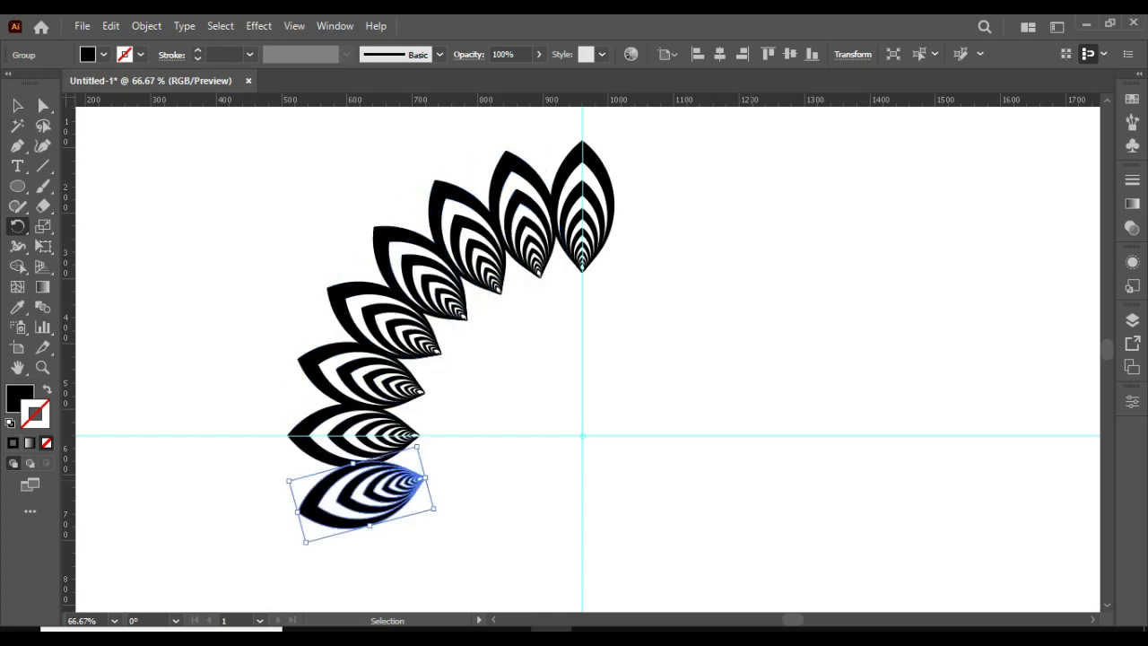
pyautogui.hotkey('ctrl', 'd')
pyautogui.hotkey('ctrl', 'd')
pyautogui.hotkey('ctrl', 'd')
pyautogui.hotkey('ctrl', 'd')
pyautogui.hotkey('ctrl', 'd')
pyautogui.hotkey('ctrl', 'd')
pyautogui.hotkey('ctrl', 'd')
pyautogui.hotkey('ctrl', 'd')
pyautogui.hotkey('ctrl', 'd')
pyautogui.hotkey('ctrl', 'd')
pyautogui.hotkey('ctrl', 'd')
pyautogui.hotkey('ctrl', 'd')
pyautogui.hotkey('ctrl', 'd')
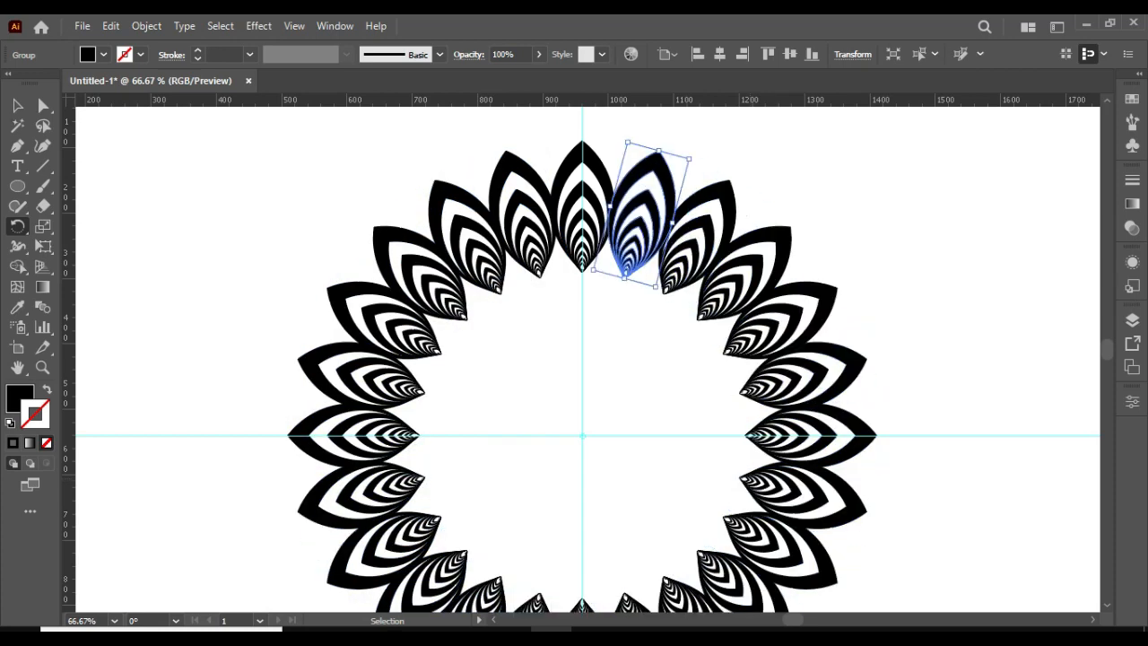
pyautogui.press('v')
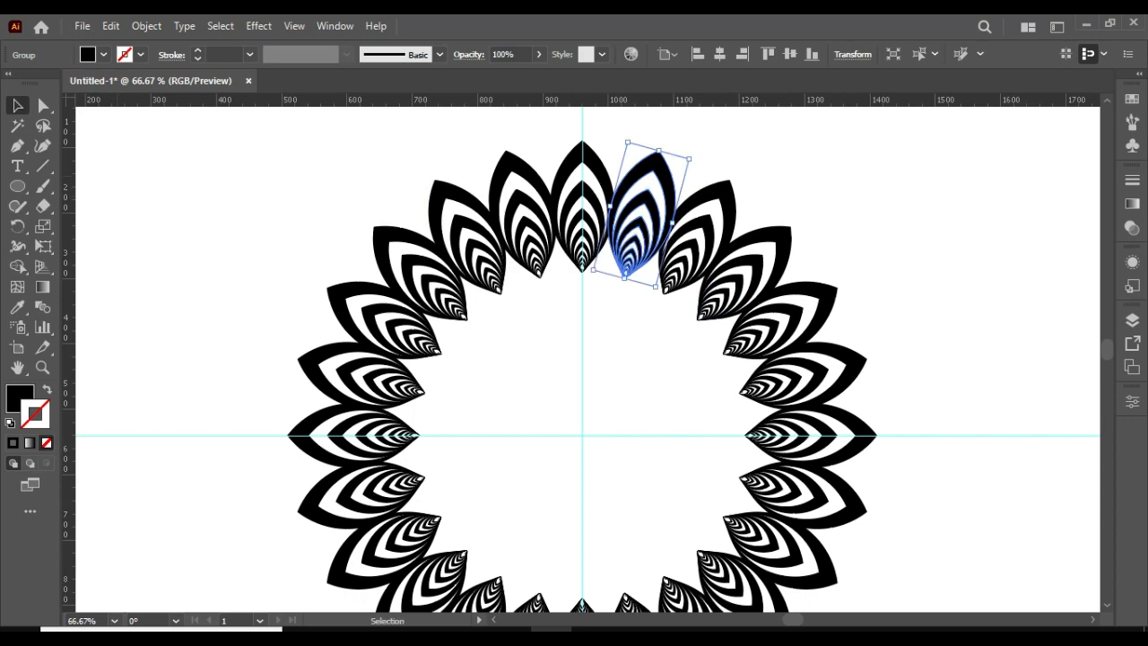
# Step: Deselect the leaf, select both guides inside the ring, and lock them
pyautogui.click(269, 215)
pyautogui.scroll(-1, 404, 233)
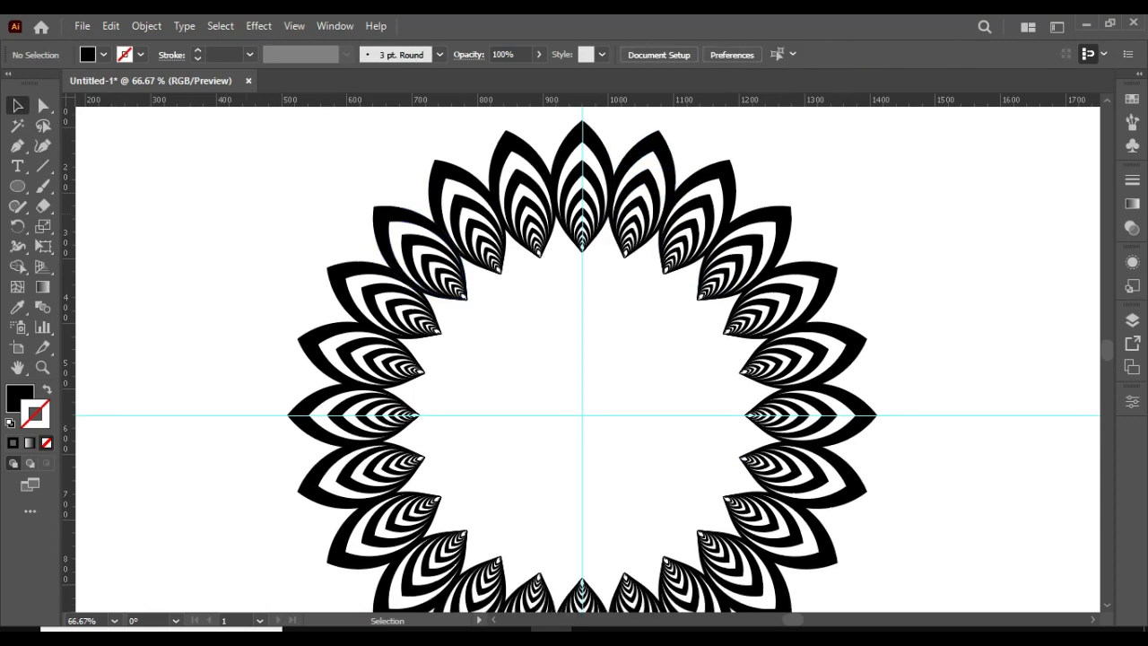
pyautogui.moveTo(525, 444); pyautogui.dragTo(529, 447)
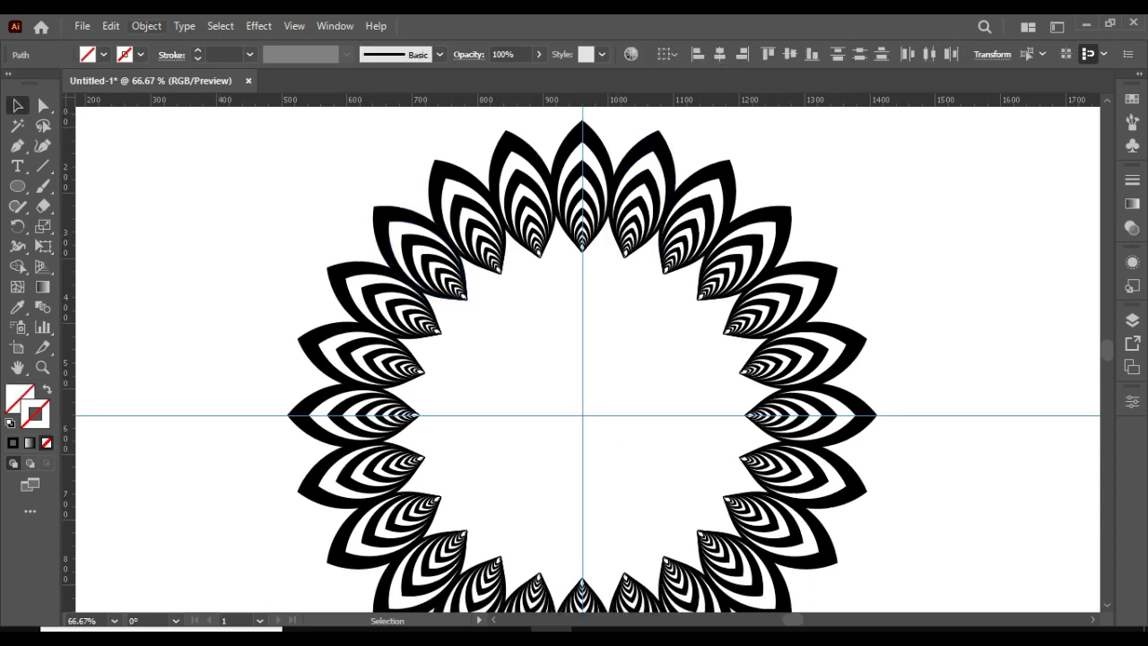
pyautogui.click(147, 25)
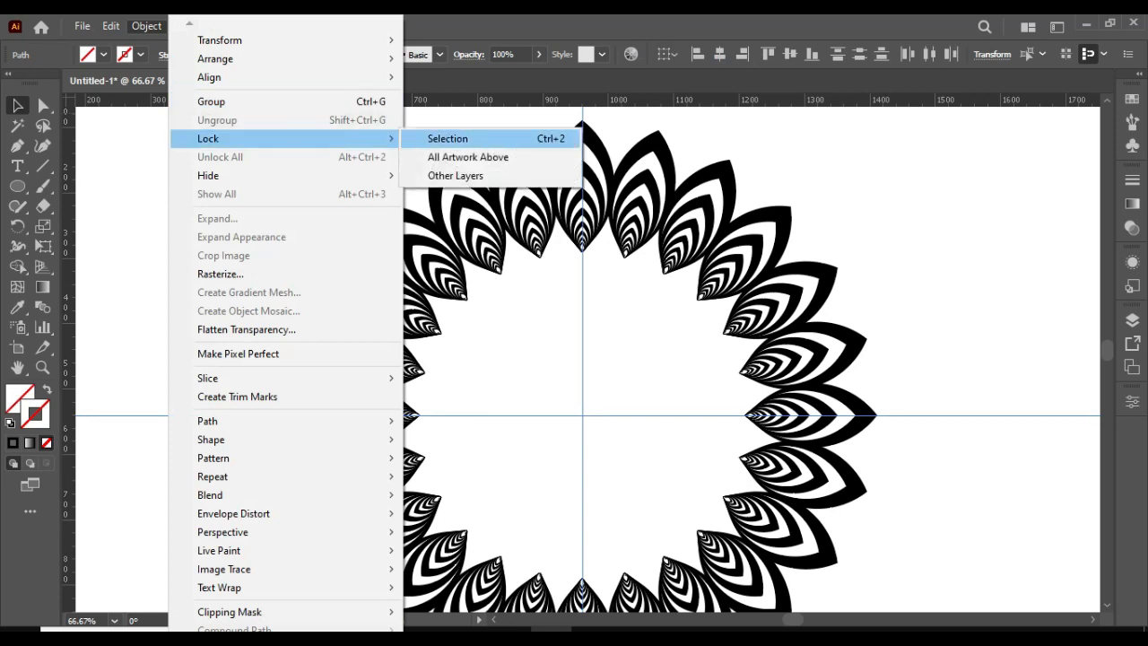
pyautogui.click(449, 136)
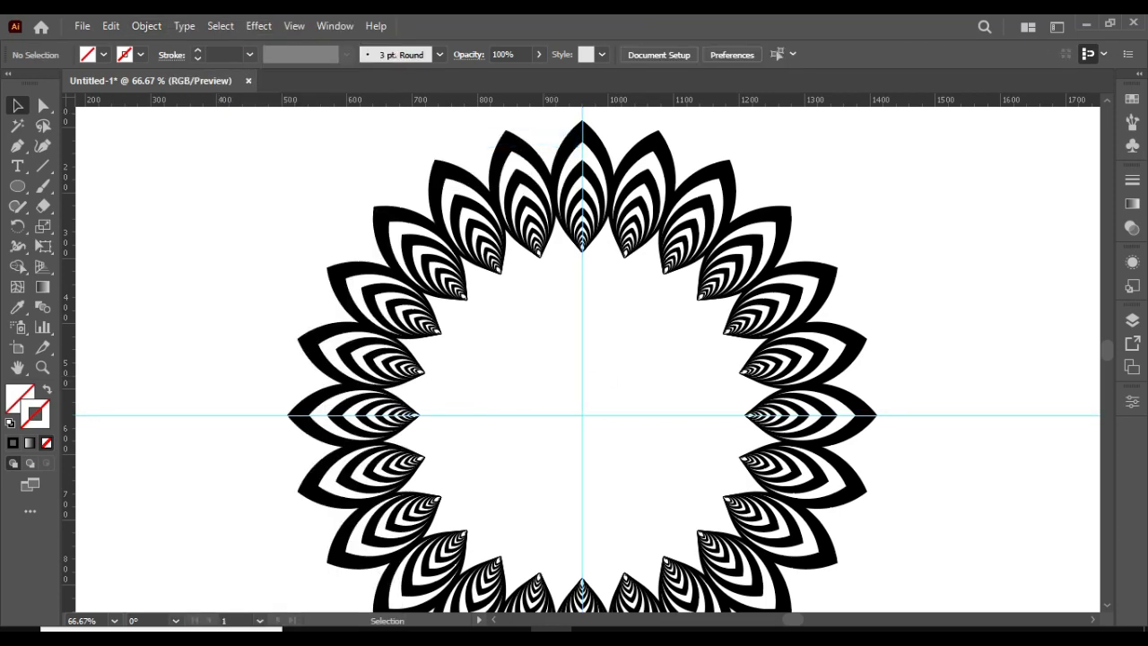
# Step: Check that the guides inside the ring cannot be selected, and hide the rulers
pyautogui.moveTo(581, 426)
pyautogui.mouseDown()
pyautogui.moveTo(611, 444)
pyautogui.moveTo(580, 420)
pyautogui.mouseUp()
pyautogui.scroll(2, 581, 366)
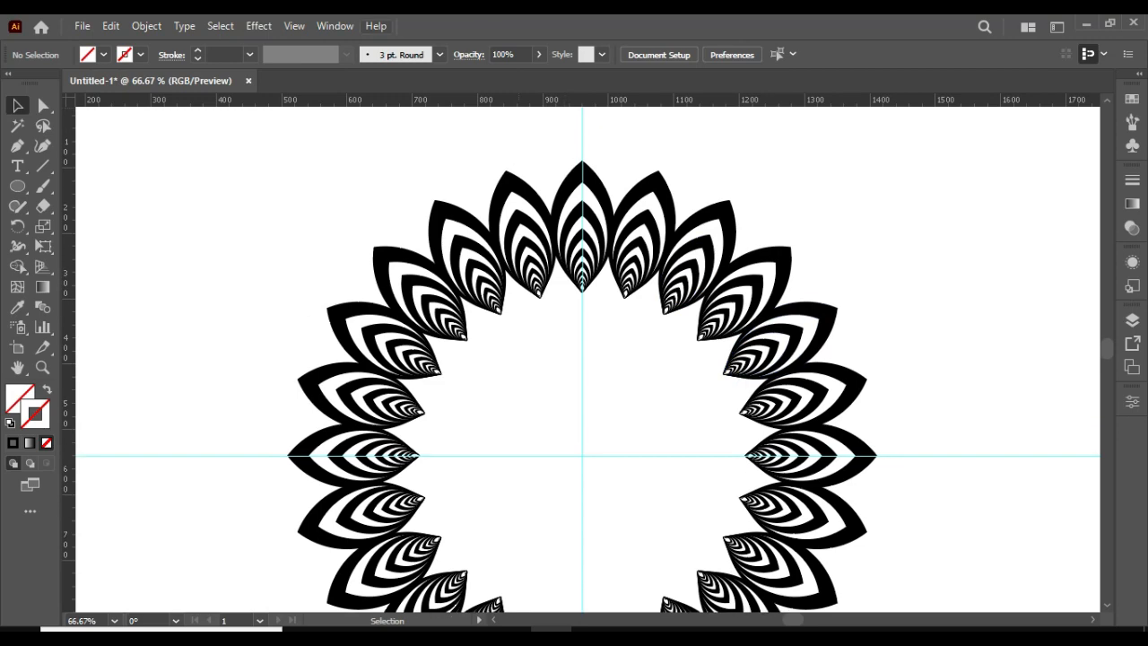
pyautogui.click(295, 26)
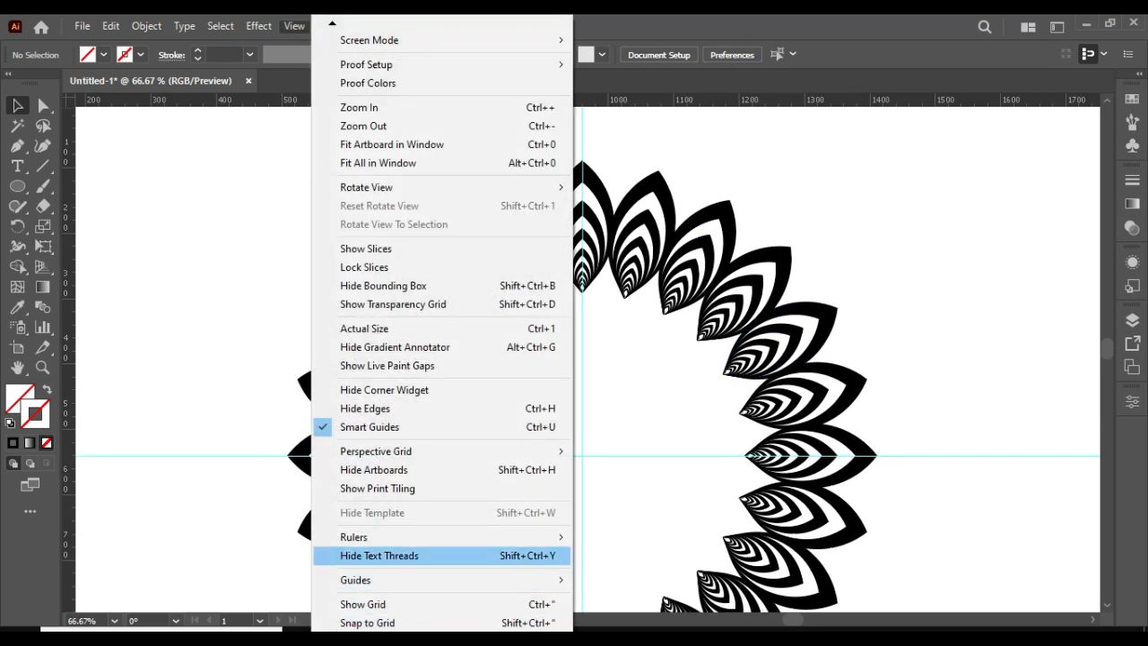
pyautogui.moveTo(404, 536)
pyautogui.click(627, 537)
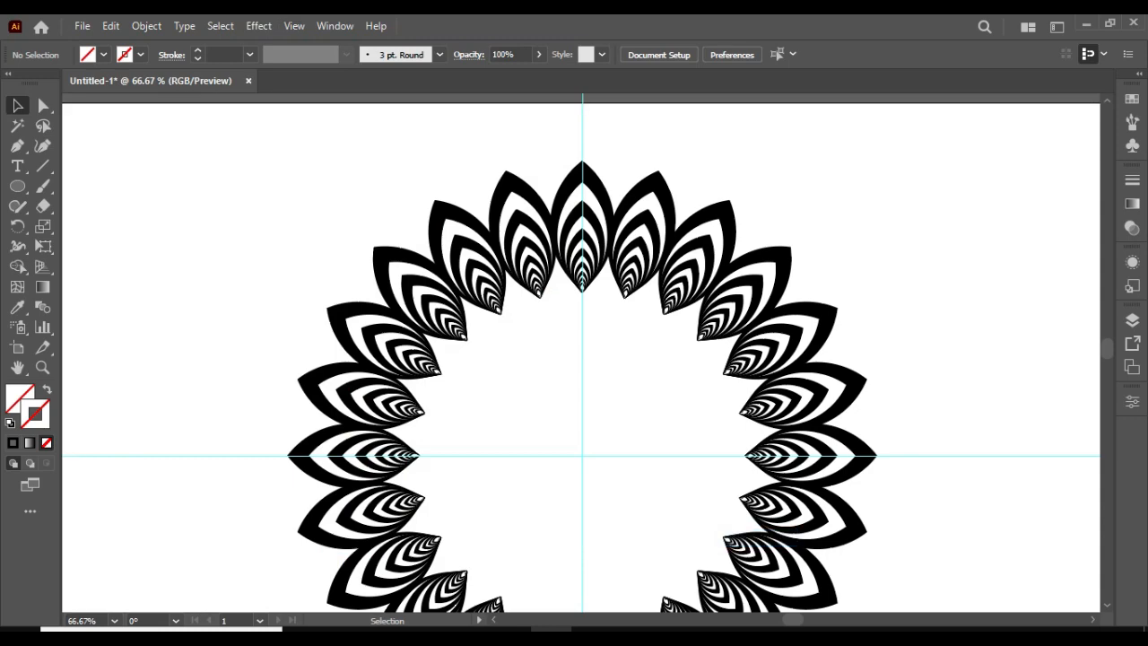
# Step: Unlock all locked objects and delete both guides crossing the leaf ring
pyautogui.scroll(-2, 581, 353)
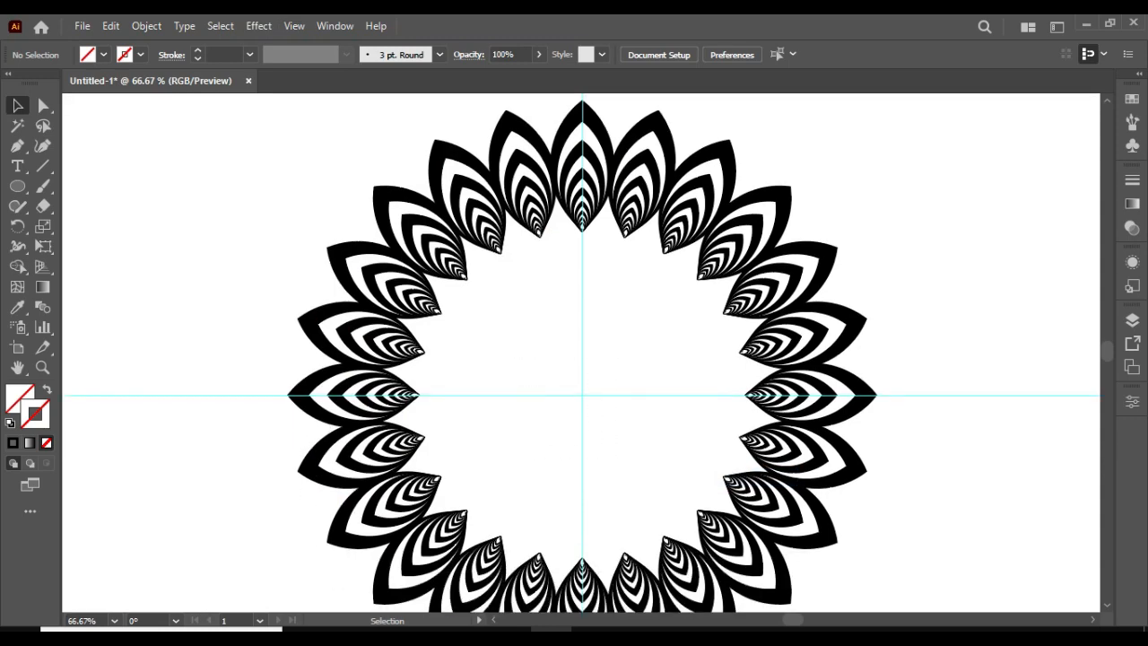
pyautogui.click(146, 26)
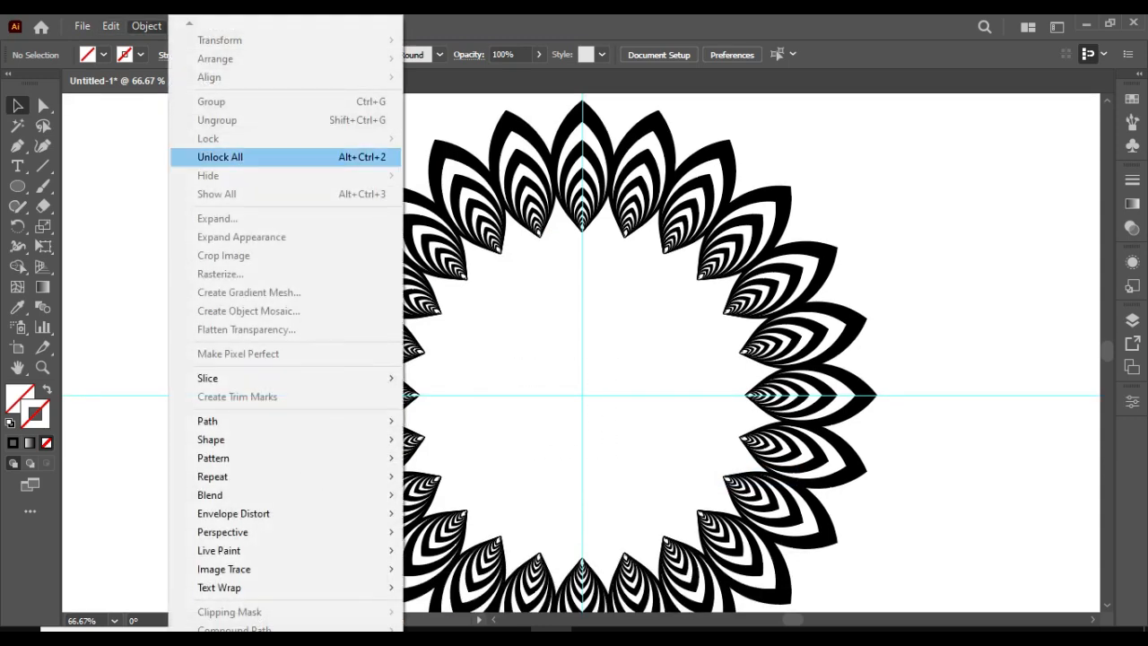
pyautogui.click(233, 157)
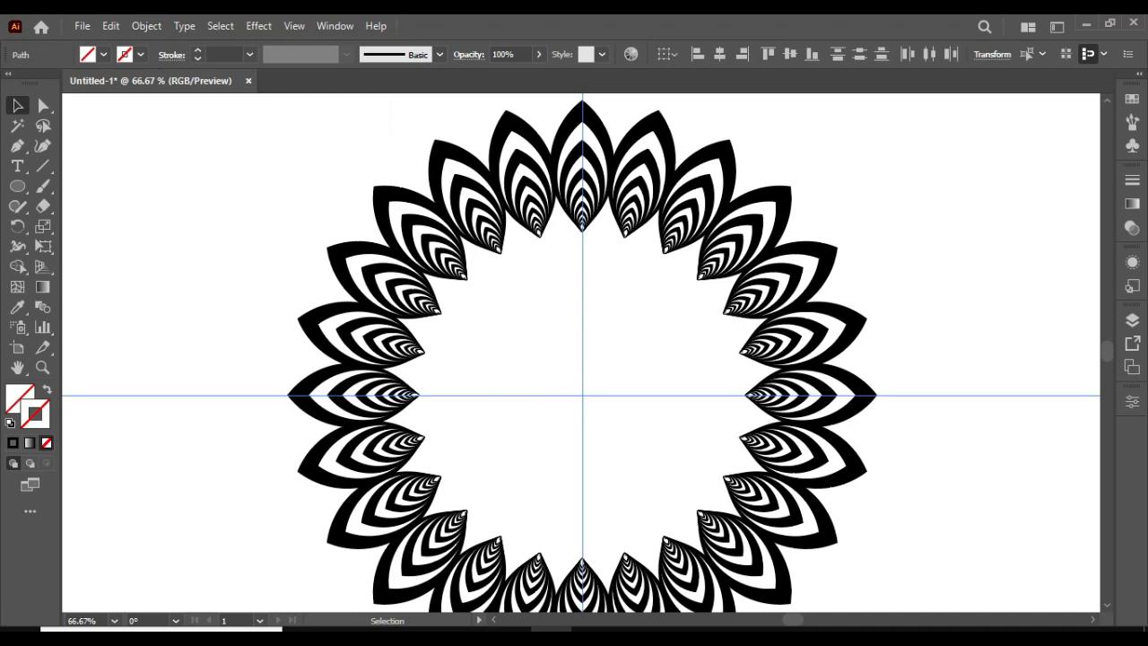
pyautogui.press('Delete')
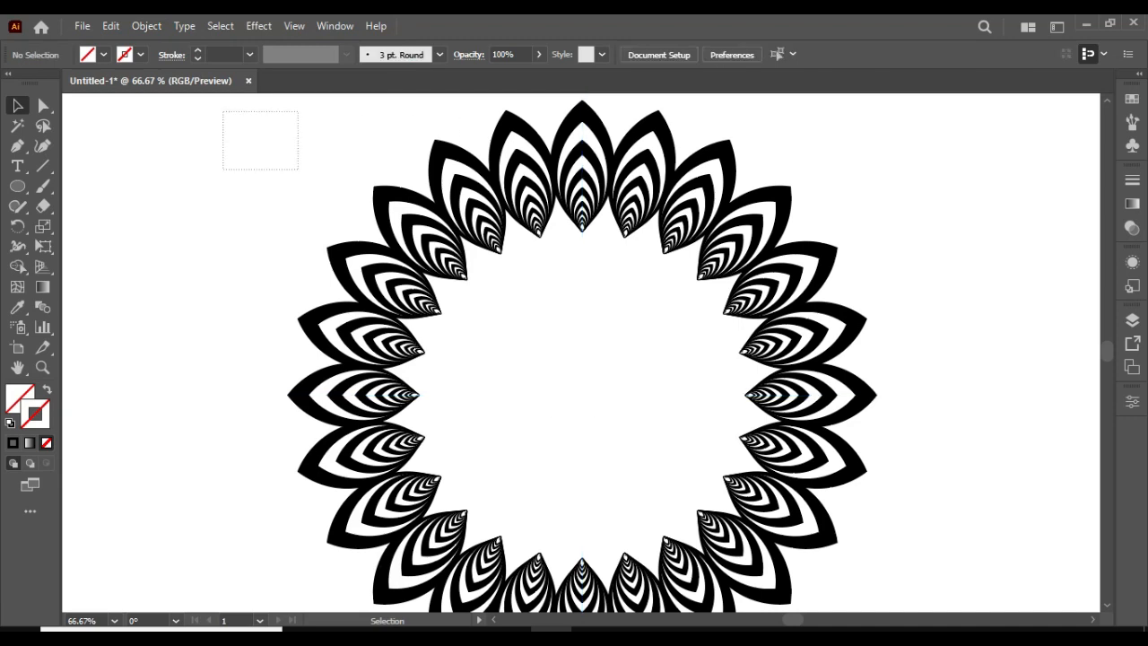
# Step: Select all leaves of the ring and expand them
pyautogui.scroll(-5, 581, 354)
pyautogui.hotkey('ctrl', 'a')
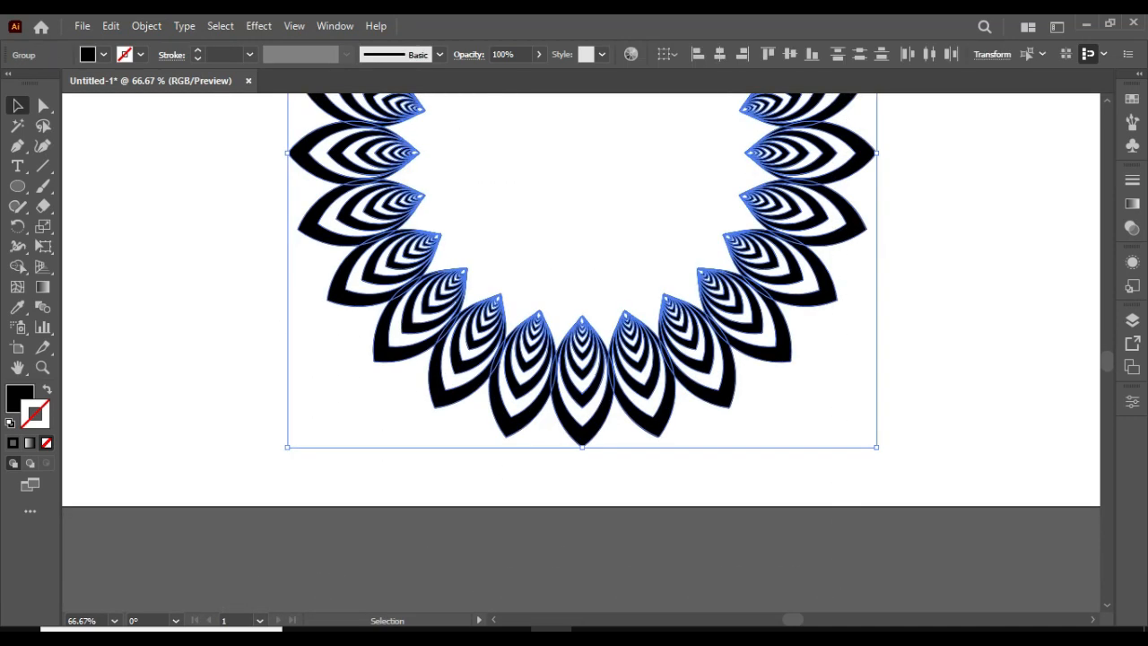
pyautogui.click(146, 25)
pyautogui.click(217, 218)
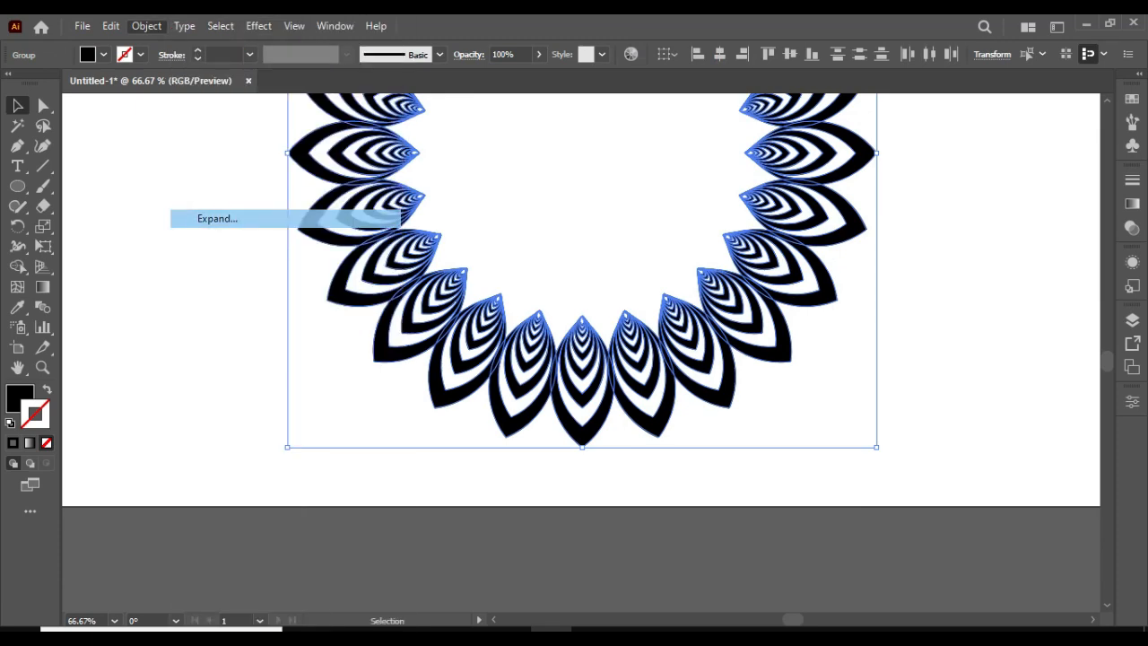
# Step: Scale the selected leaf ring down proportionally about its centre, then try a horizontal centre alignment and undo it
pyautogui.scroll(5, 581, 353)
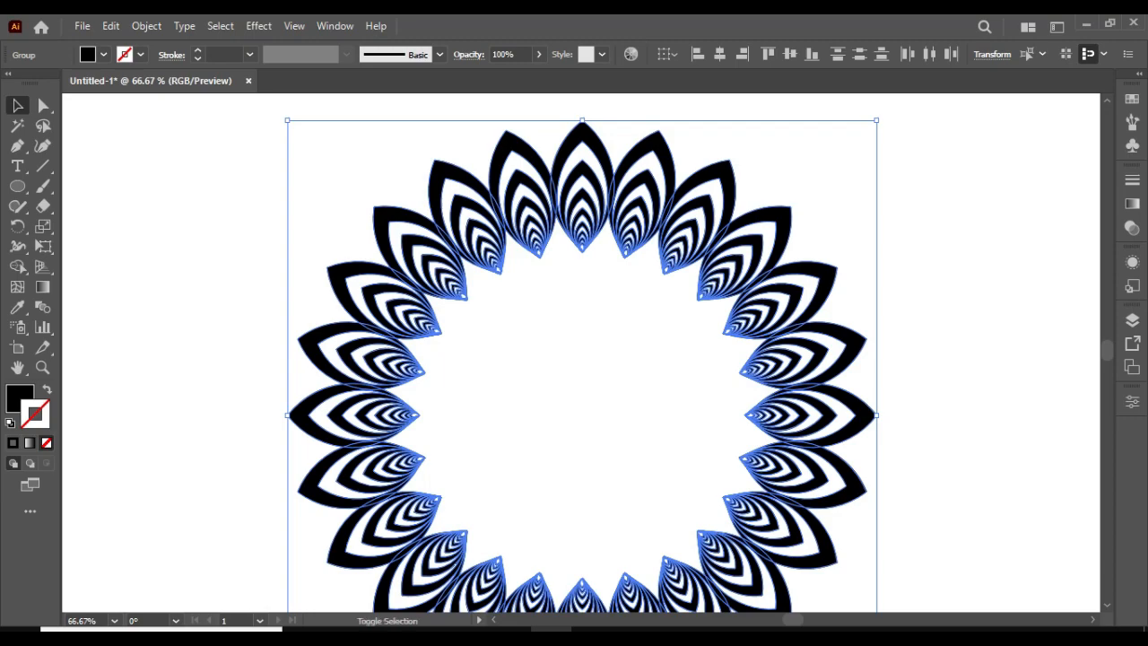
pyautogui.moveTo(287, 119); pyautogui.dragTo(350, 192)
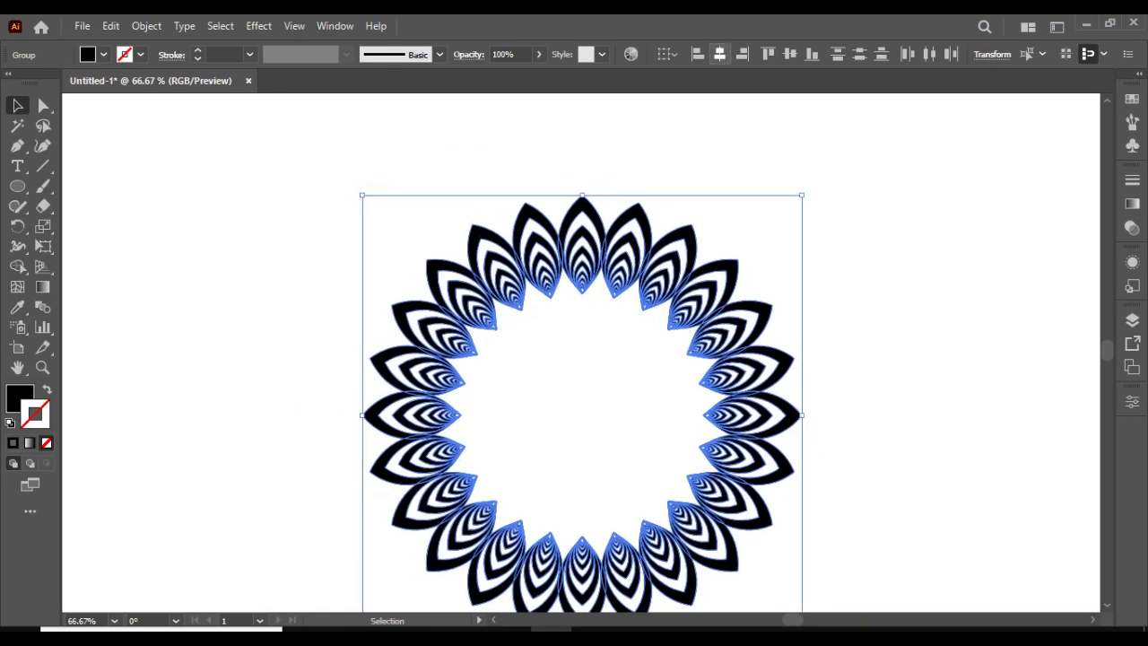
pyautogui.click(719, 55)
pyautogui.hotkey('ctrl', 'z')
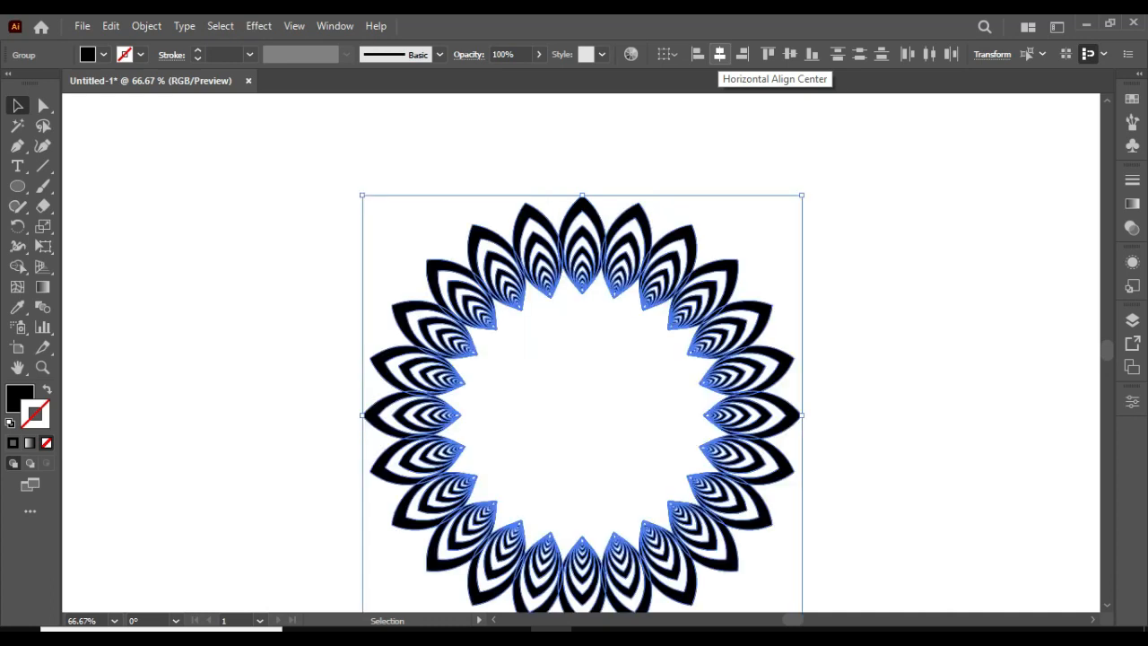
pyautogui.scroll(-2, 582, 359)
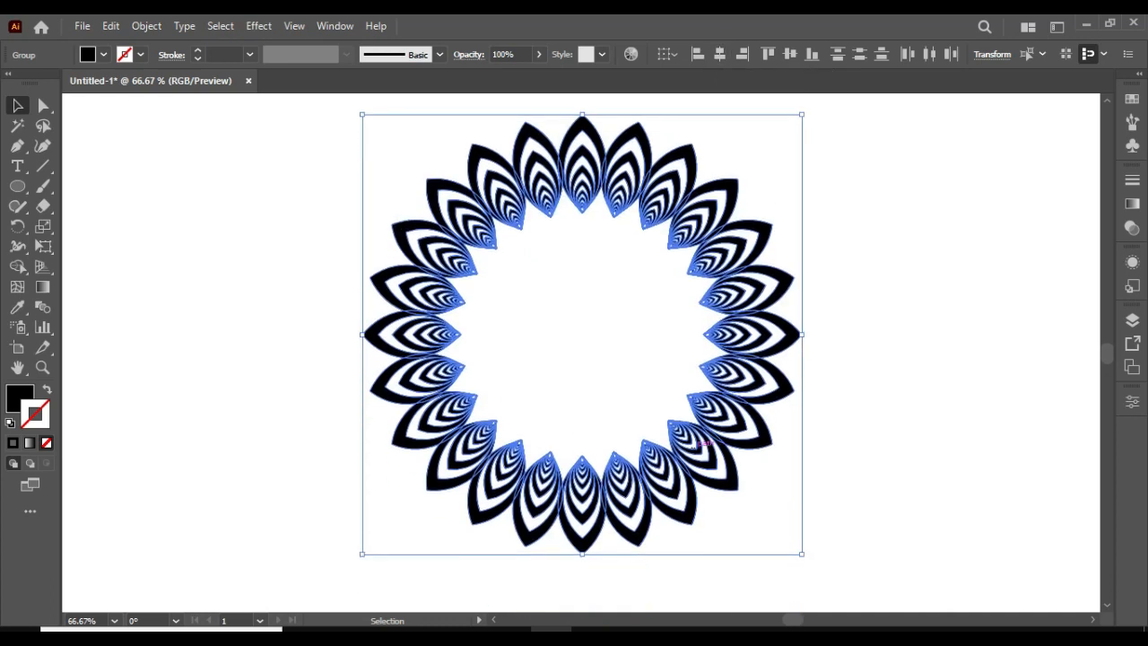
# Step: Group all leaves of the ring, shift the group slightly left and down, and select it again
pyautogui.rightClick(490, 185)
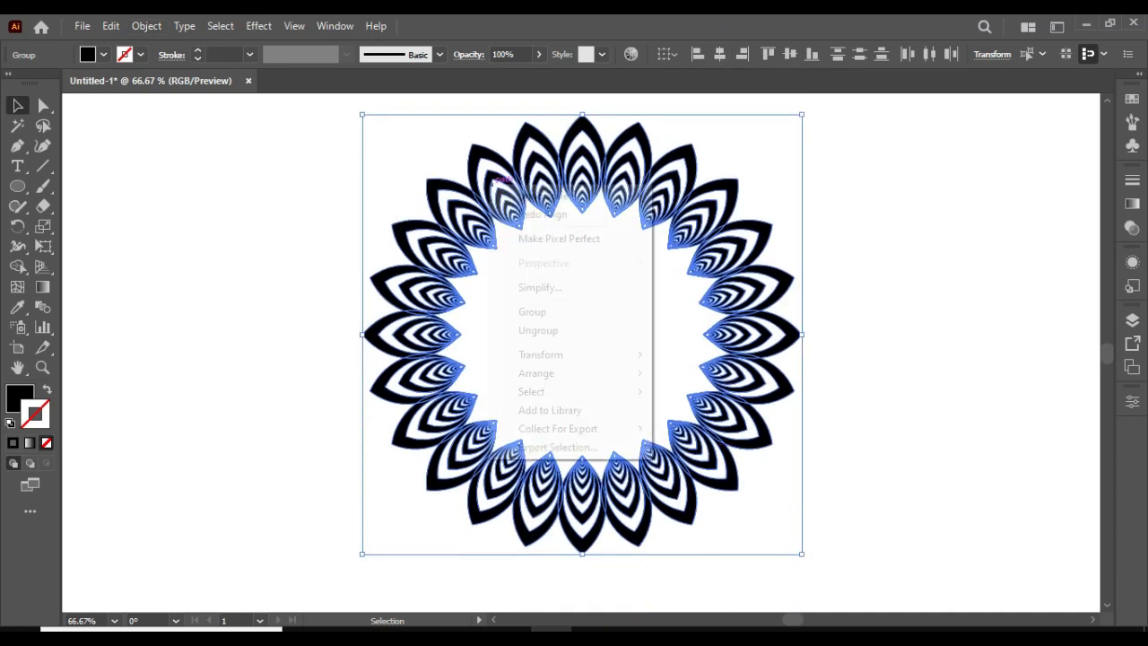
pyautogui.click(531, 311)
pyautogui.click(556, 340)
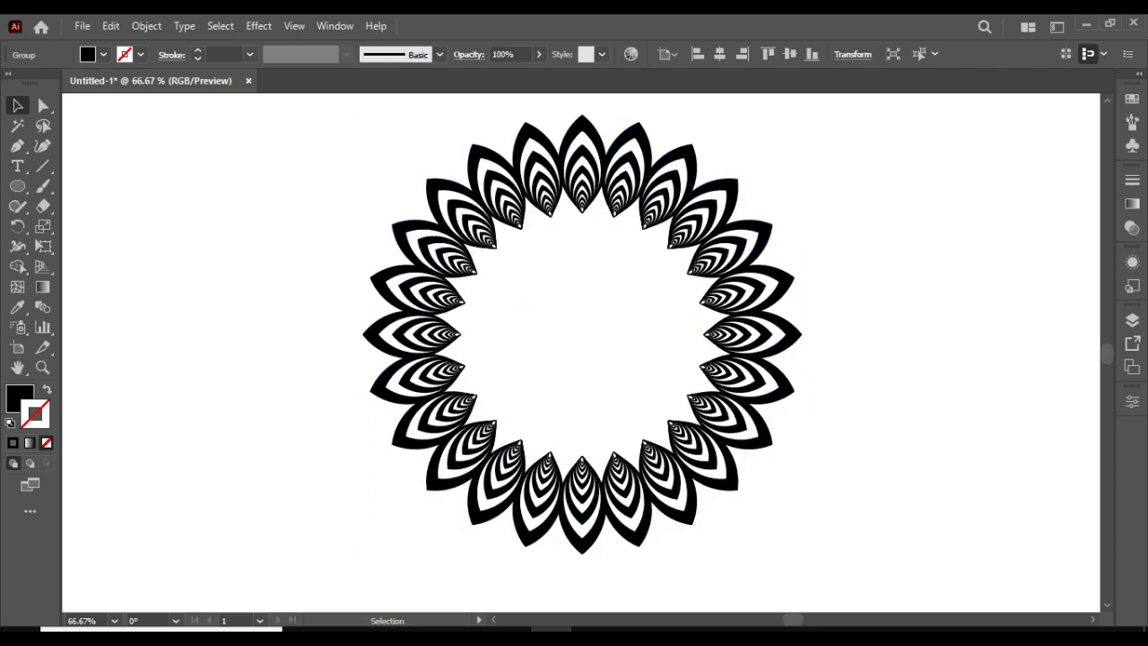
pyautogui.moveTo(582, 333); pyautogui.dragTo(561, 337)
pyautogui.moveTo(431, 161); pyautogui.dragTo(309, 244)
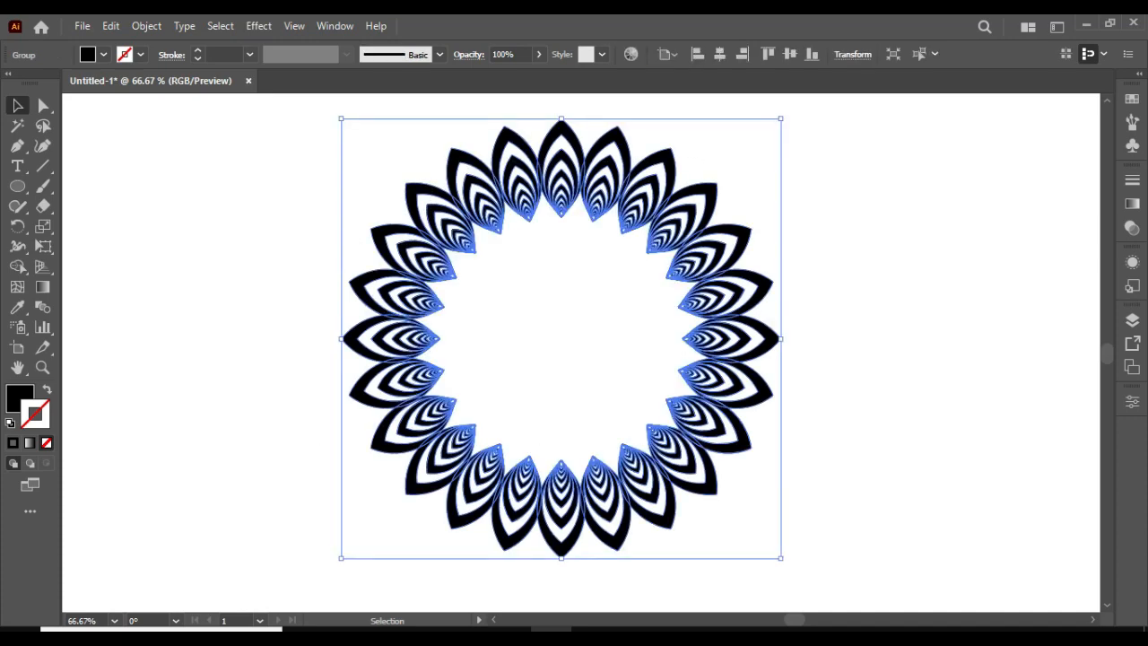
# Step: Copy the leaf ring, paste it in front, and scale the copy about its centre to fit inside the original ring
pyautogui.click(110, 25)
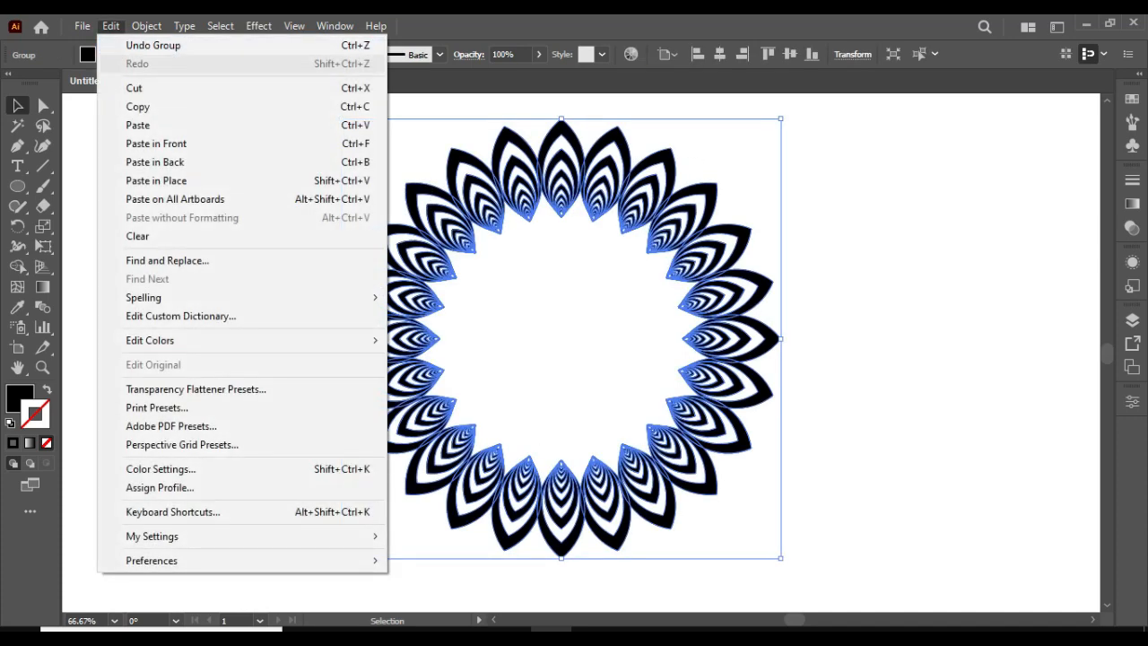
pyautogui.click(144, 105)
pyautogui.click(110, 25)
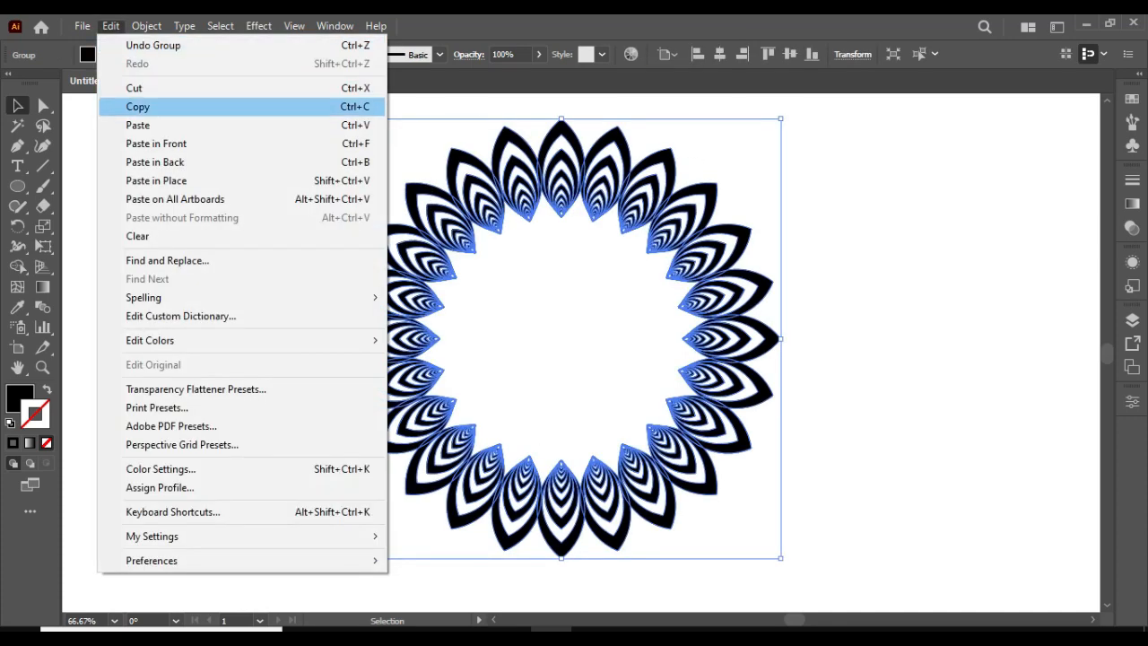
pyautogui.click(152, 144)
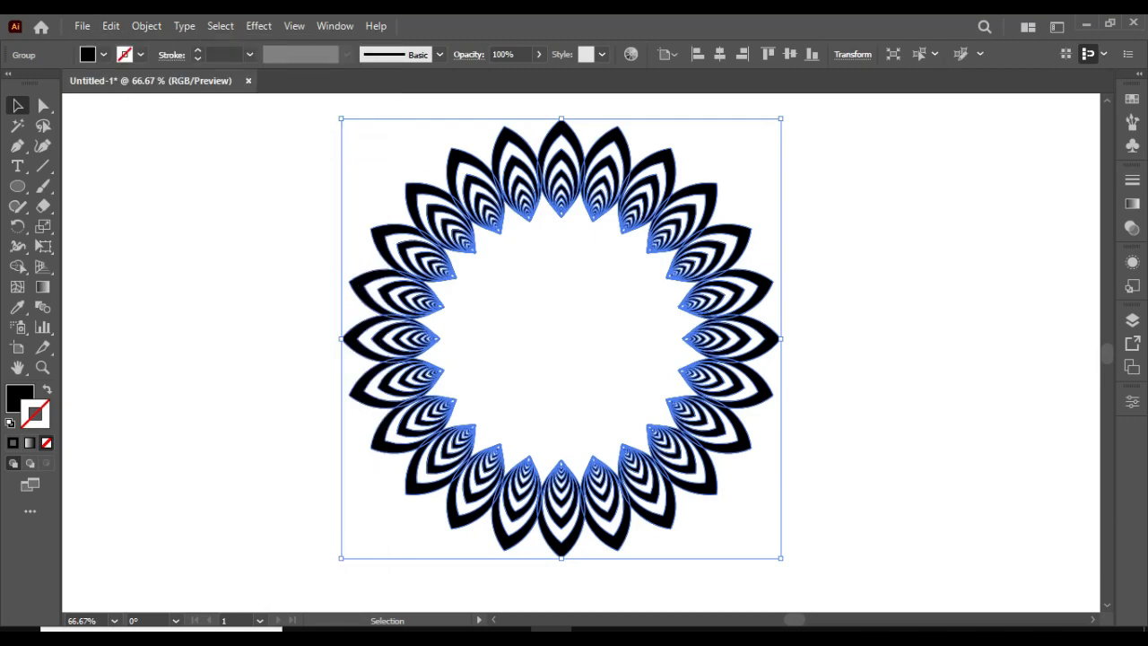
pyautogui.moveTo(340, 118); pyautogui.dragTo(440, 218)
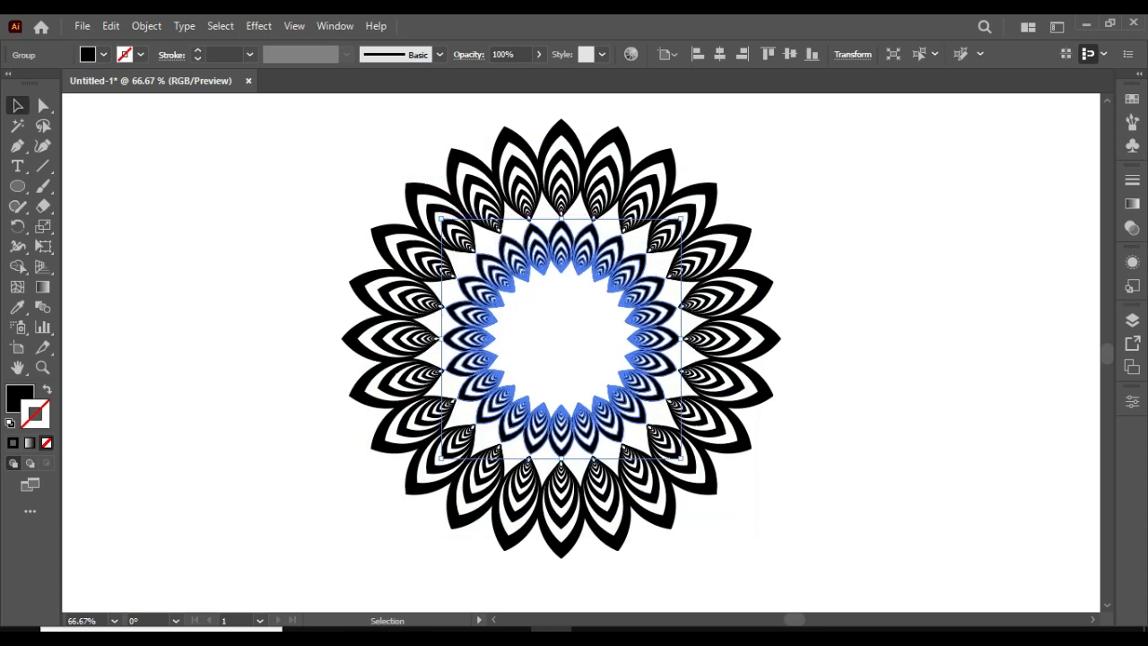
# Step: Copy the second ring, paste it in front, and scale the copy about its centre to form a third ring inside it
pyautogui.click(110, 25)
pyautogui.click(137, 106)
pyautogui.click(111, 25)
pyautogui.click(156, 144)
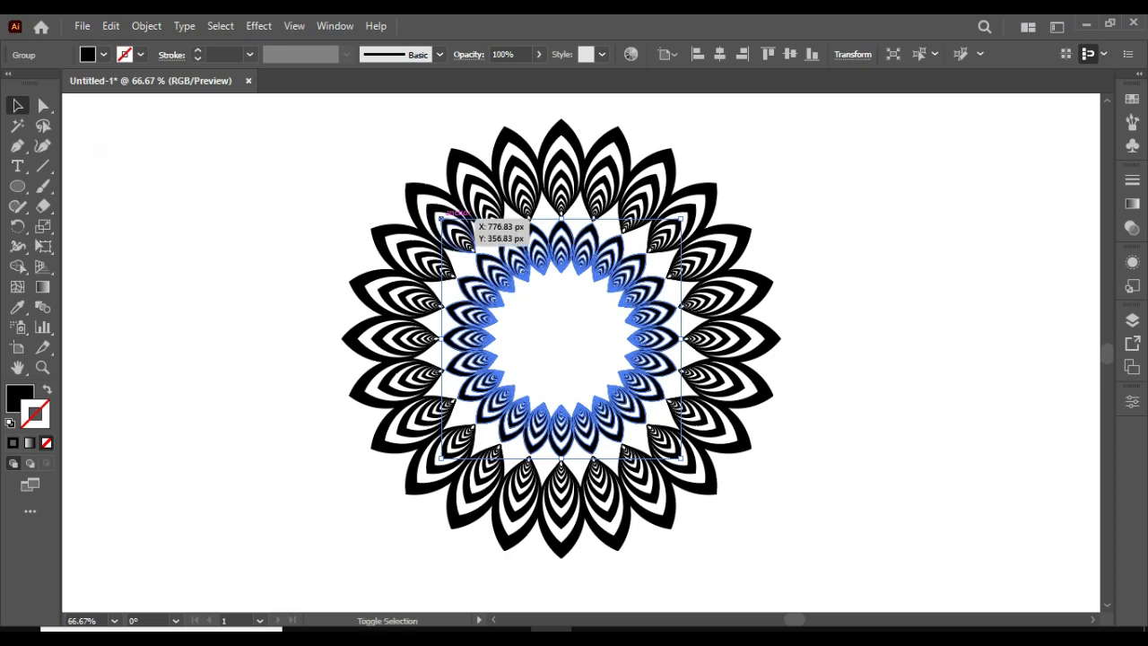
pyautogui.moveTo(440, 218); pyautogui.dragTo(495, 258)
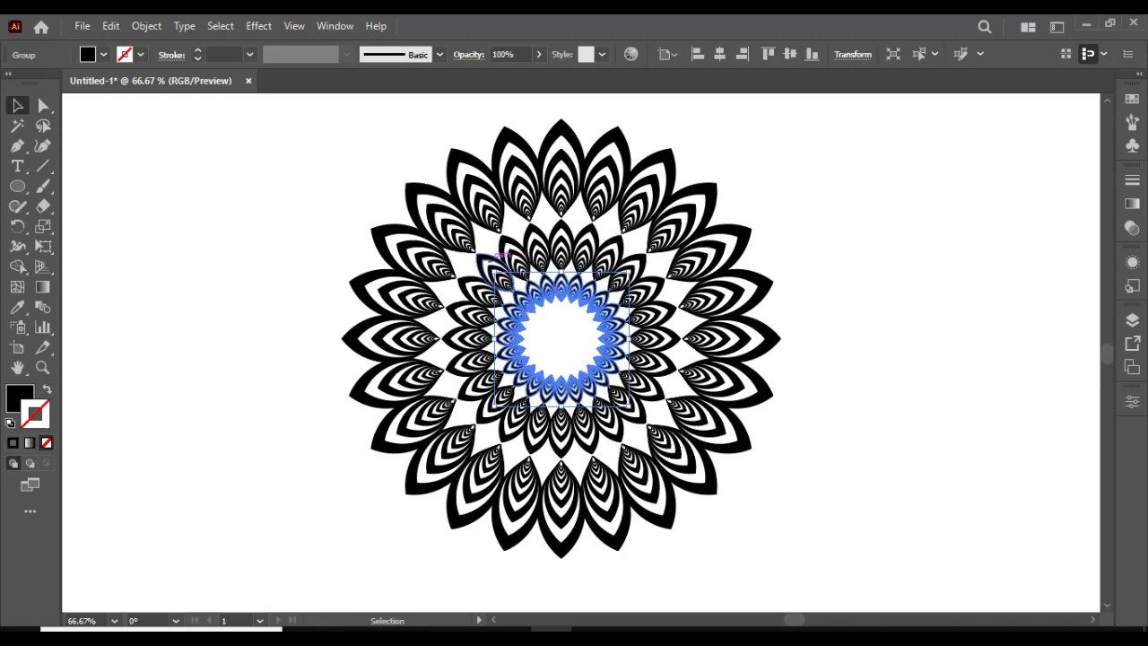
# Step: Copy the third ring, paste it in front, and scale the copy about its centre to form a fourth ring inside it
pyautogui.hotkey('ctrl', '=')
pyautogui.hotkey('ctrl', '=')
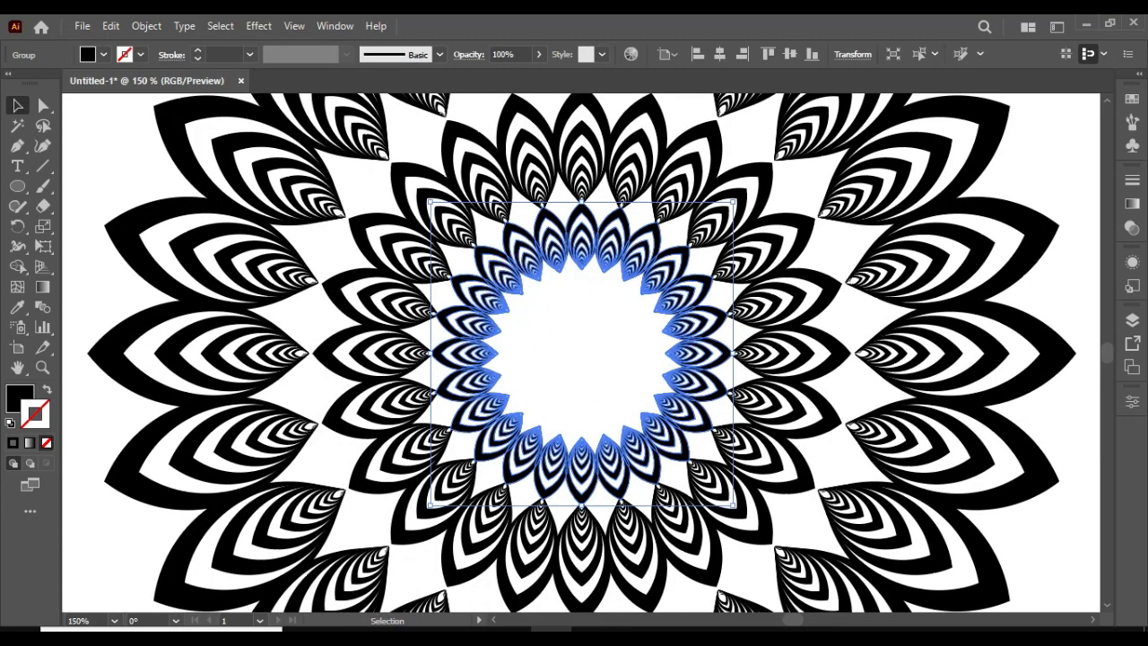
pyautogui.click(111, 26)
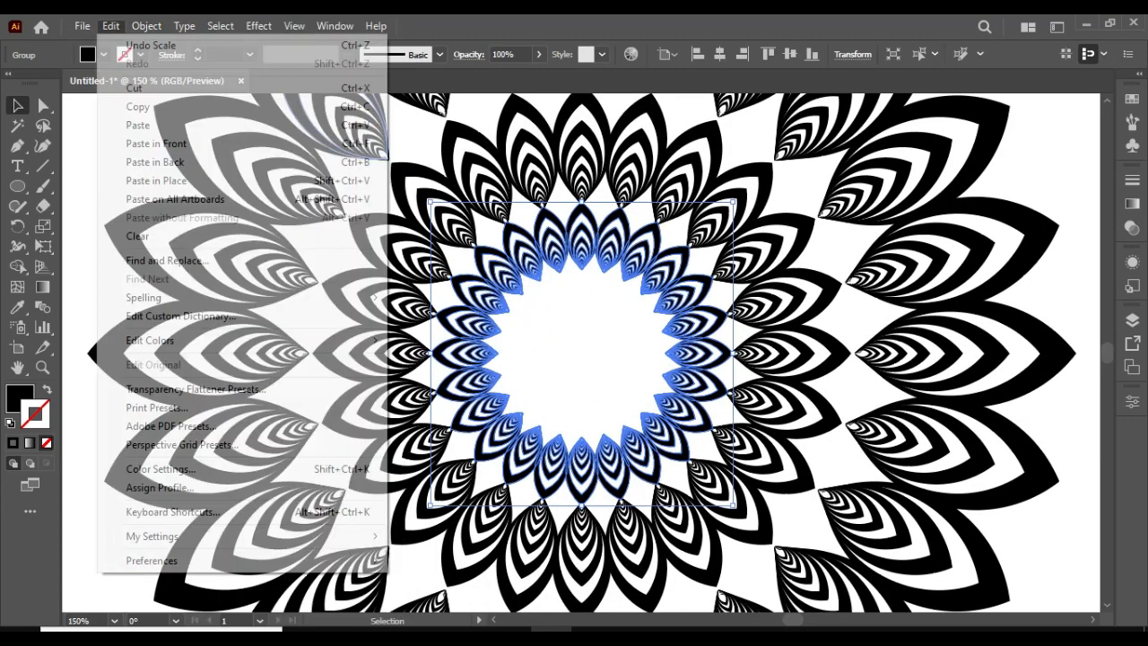
pyautogui.click(138, 107)
pyautogui.click(110, 26)
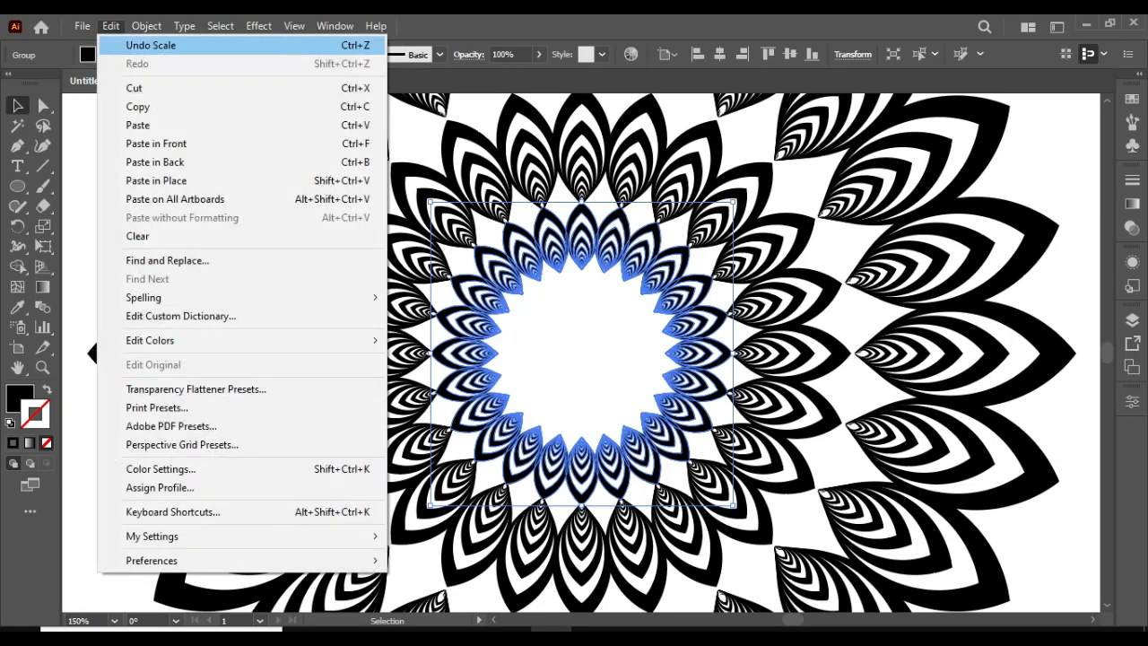
pyautogui.click(156, 143)
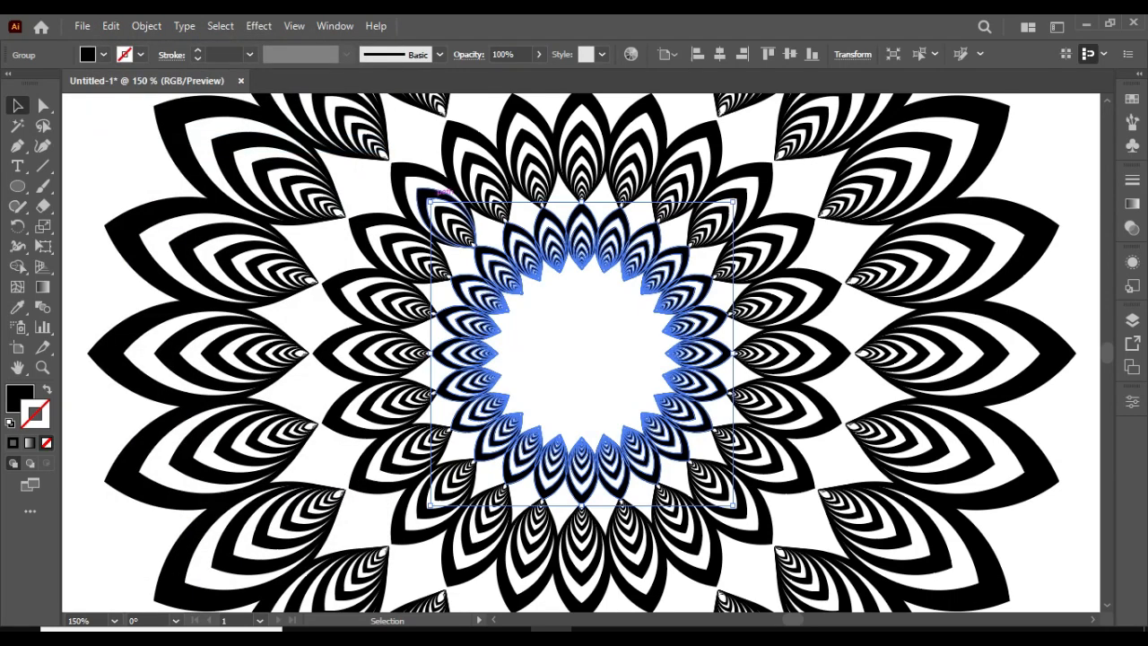
pyautogui.moveTo(431, 203); pyautogui.dragTo(502, 262)
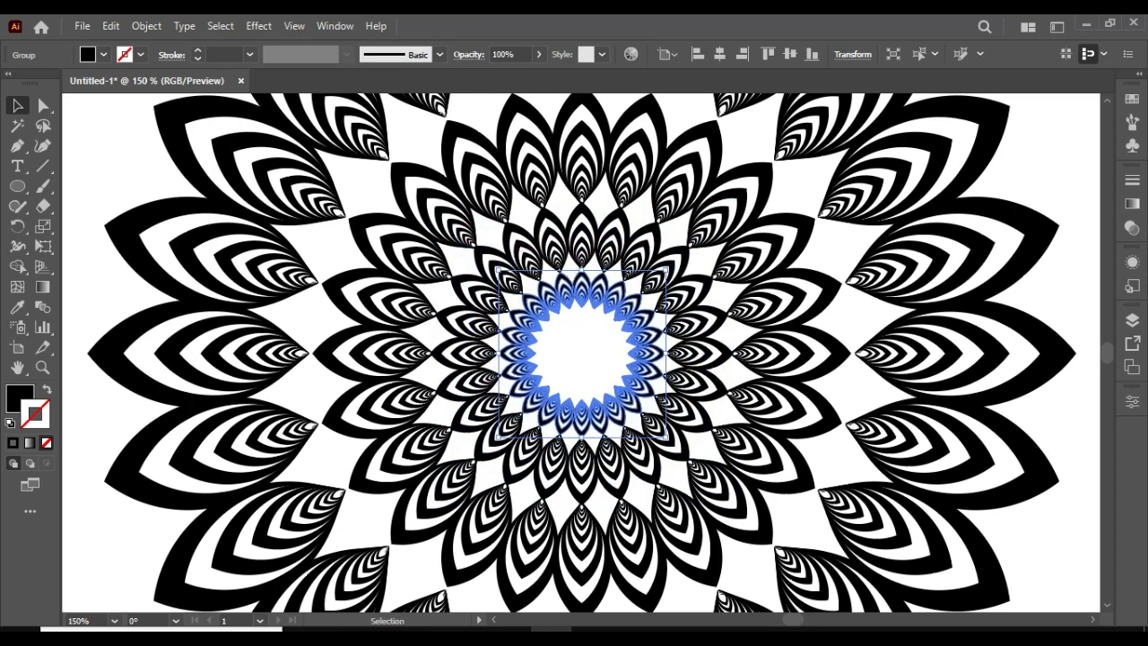
# Step: Copy the fourth ring, paste it in front, and scale the copy about its centre to form the innermost fifth ring
pyautogui.hotkey('ctrl', '+')
pyautogui.hotkey('ctrl', '+')
pyautogui.hotkey('ctrl', '+')
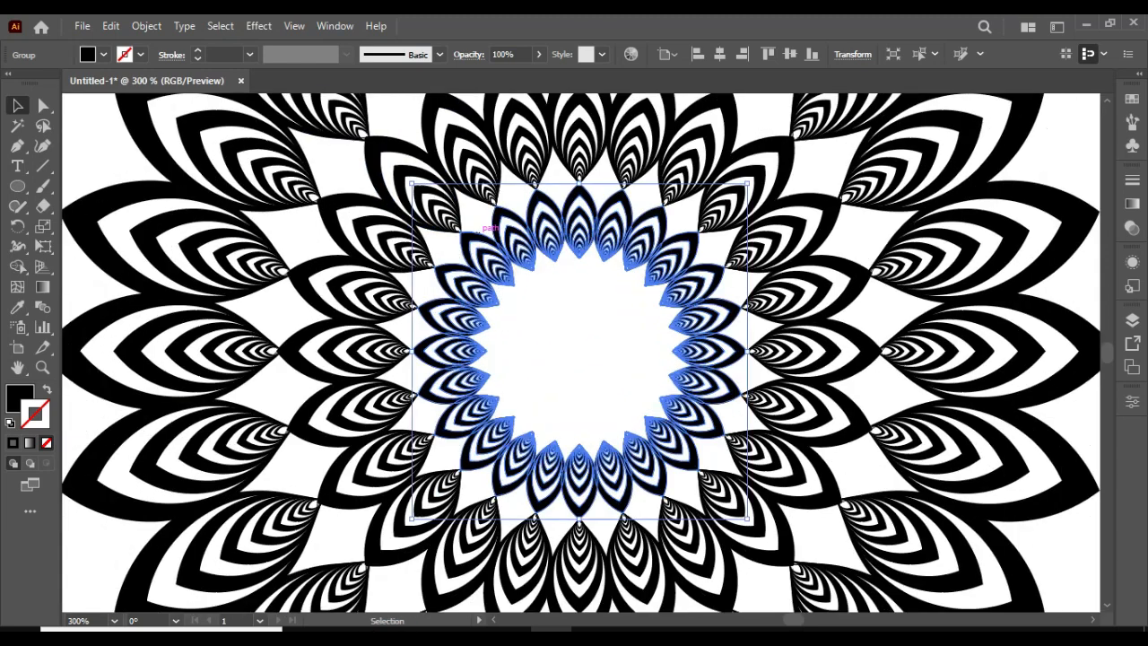
pyautogui.hotkey('alt', 'e')
pyautogui.press('Down')
pyautogui.press('Down')
pyautogui.press('Return')
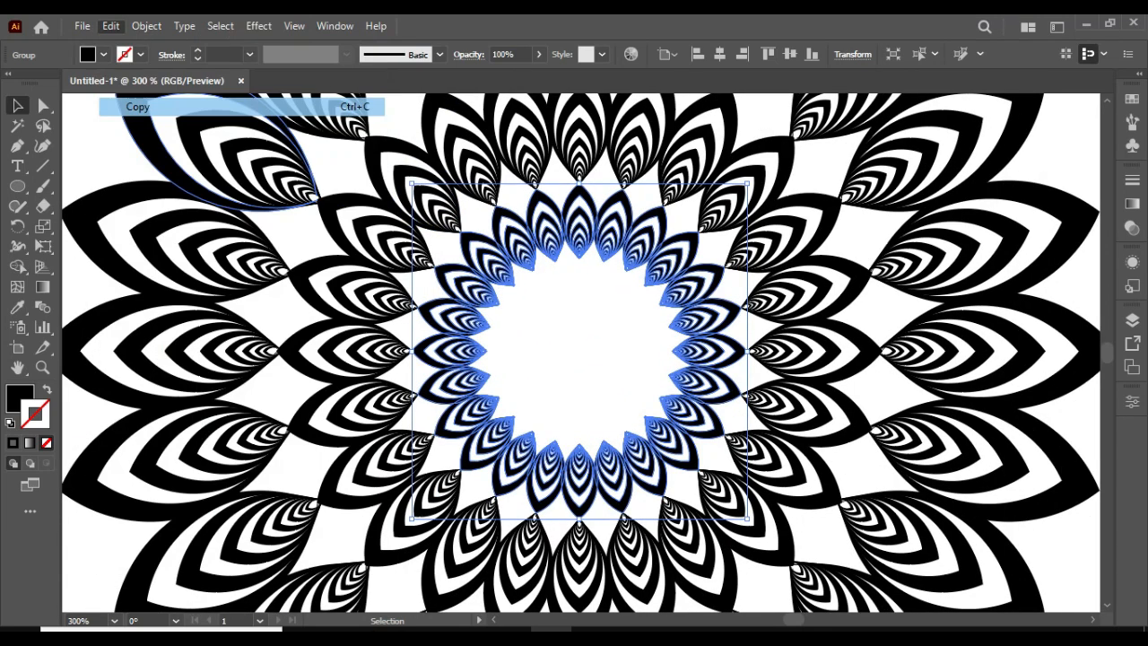
pyautogui.hotkey('alt', 'e')
pyautogui.press('Down')
pyautogui.press('Down')
pyautogui.press('Down')
pyautogui.press('Down')
pyautogui.press('Return')
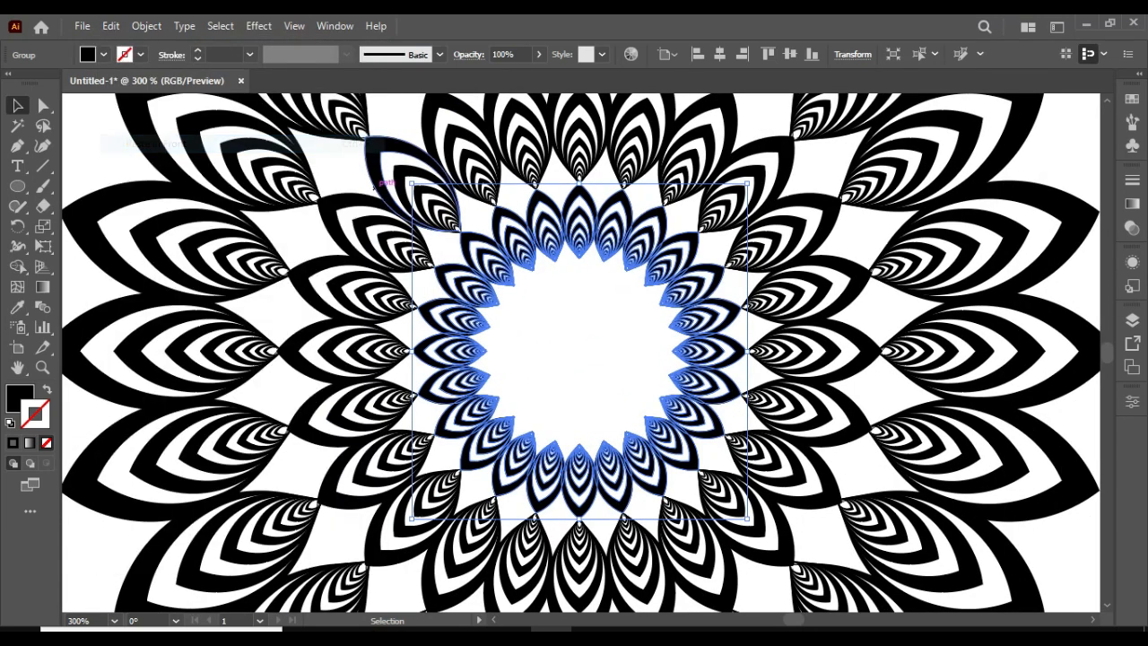
pyautogui.moveTo(412, 184); pyautogui.dragTo(500, 269)
# Step: Select all the nested rings of the mandala, expand them, and deselect the artwork
pyautogui.hotkey('ctrl', '-')
pyautogui.hotkey('ctrl', '-')
pyautogui.hotkey('ctrl', '-')
pyautogui.hotkey('ctrl', '-')
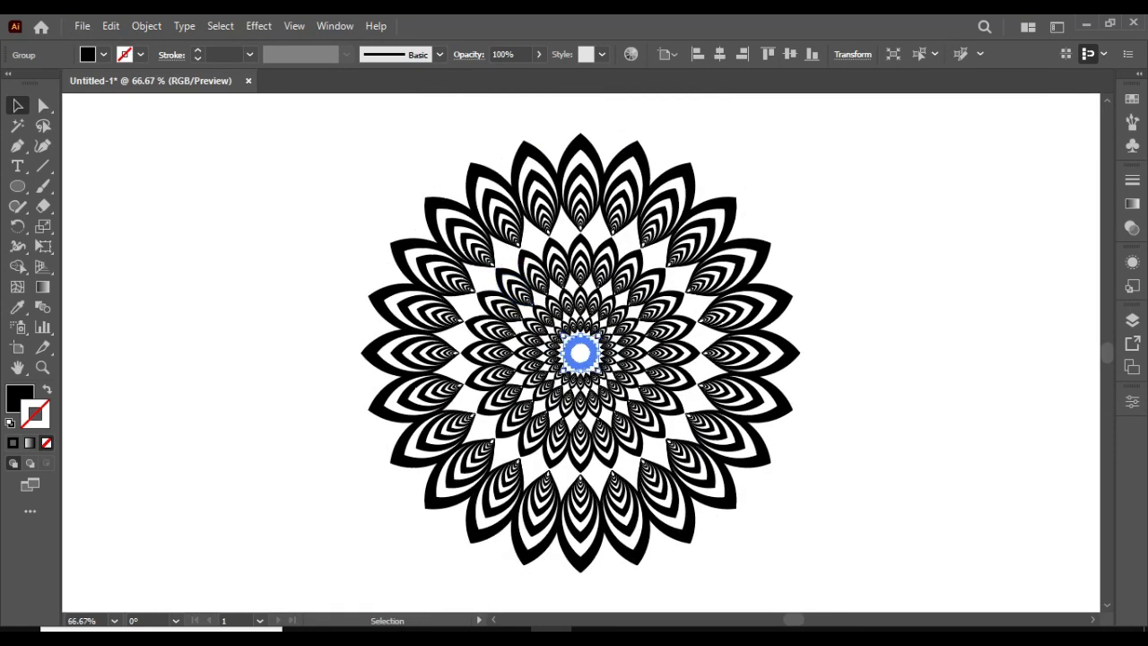
pyautogui.moveTo(253, 170); pyautogui.dragTo(428, 284)
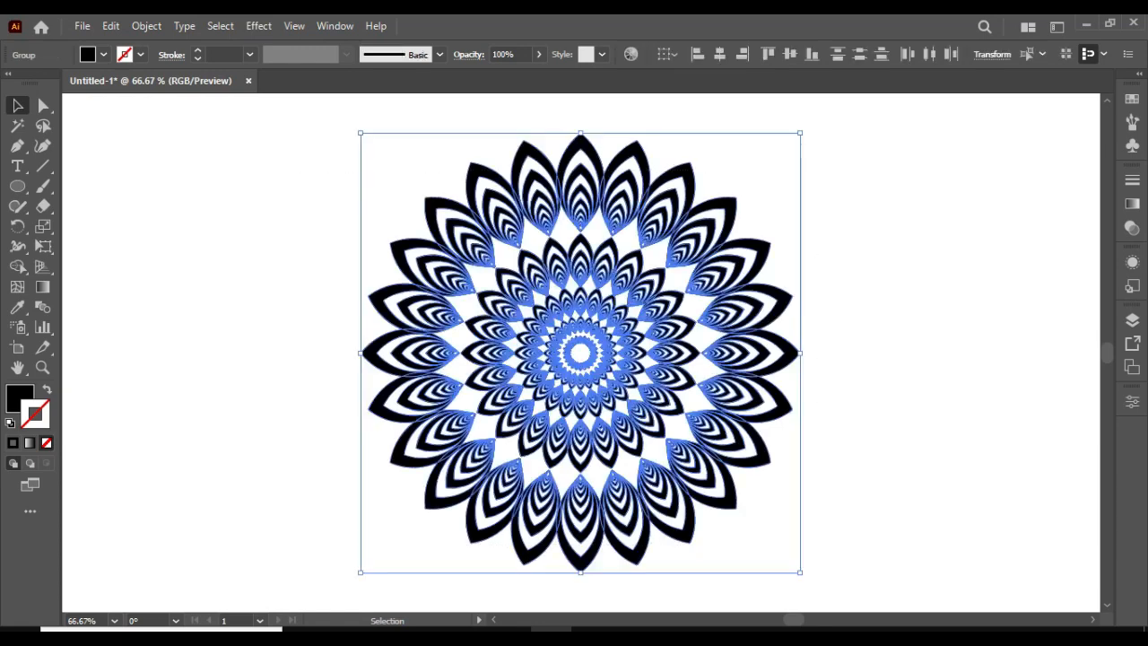
pyautogui.click(146, 25)
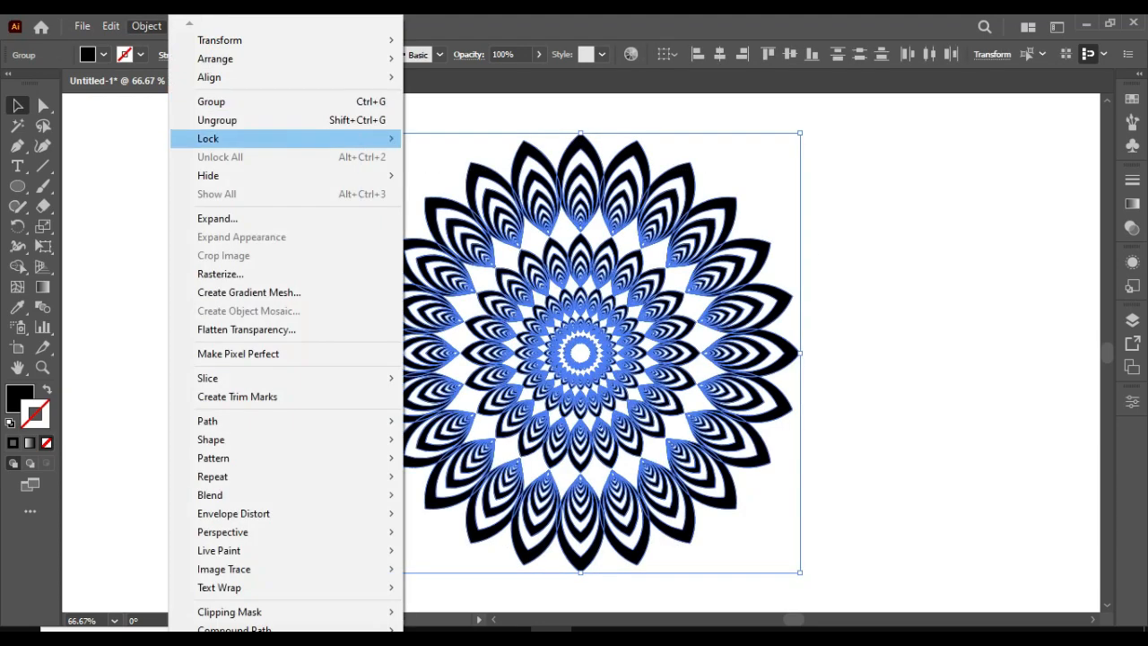
pyautogui.click(218, 218)
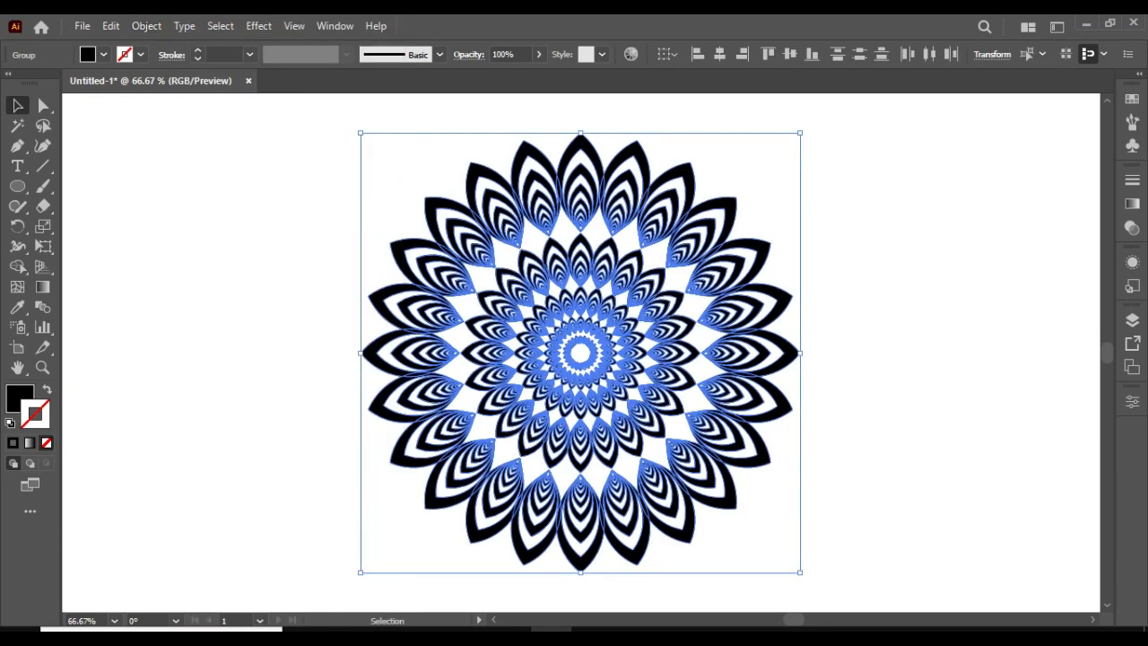
pyautogui.hotkey('ctrl', 'shift', 'a')
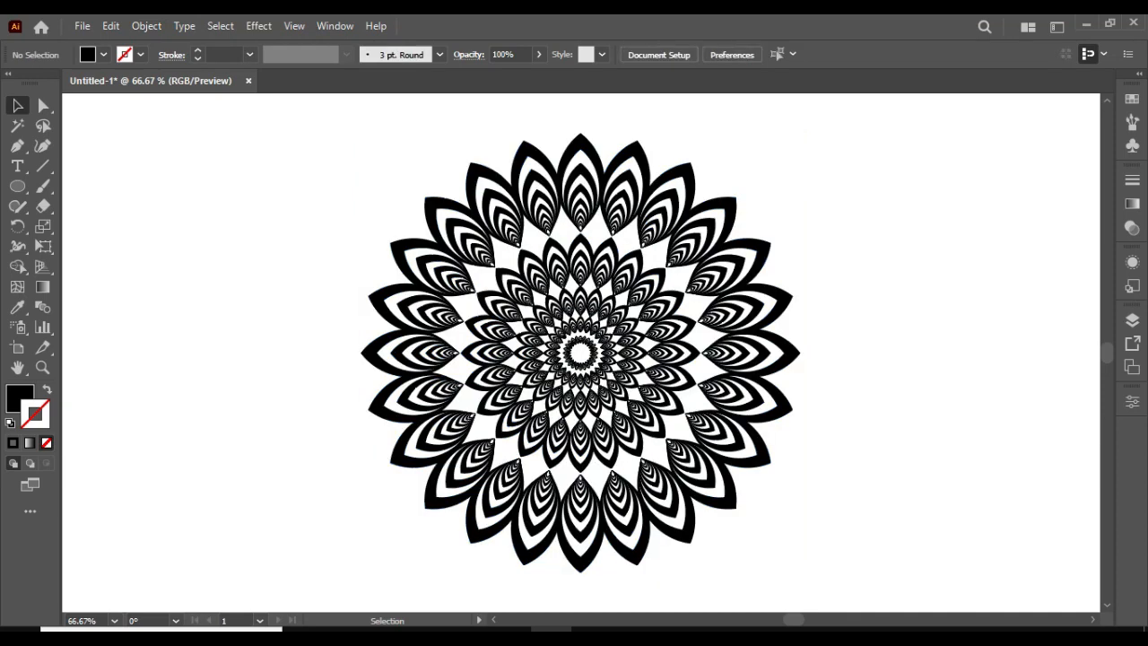
# Step: Select the whole mandala and apply a white-to-black linear gradient, swapping fill and stroke so the gradient becomes the fill
pyautogui.hotkey('ctrl', 'a')
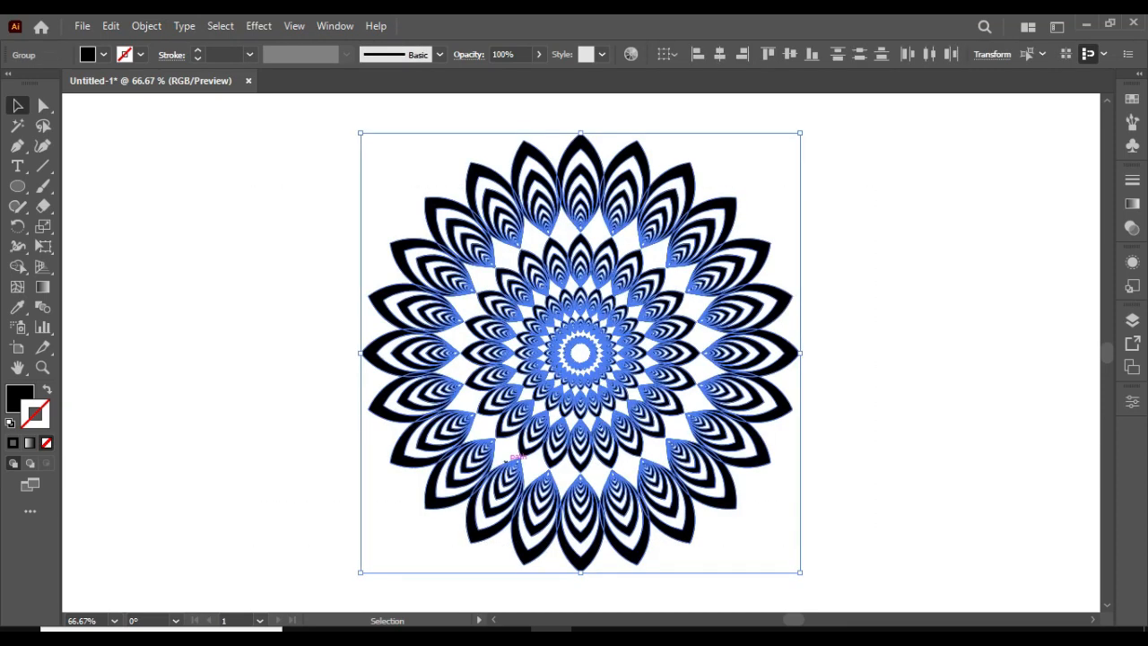
pyautogui.press('.')
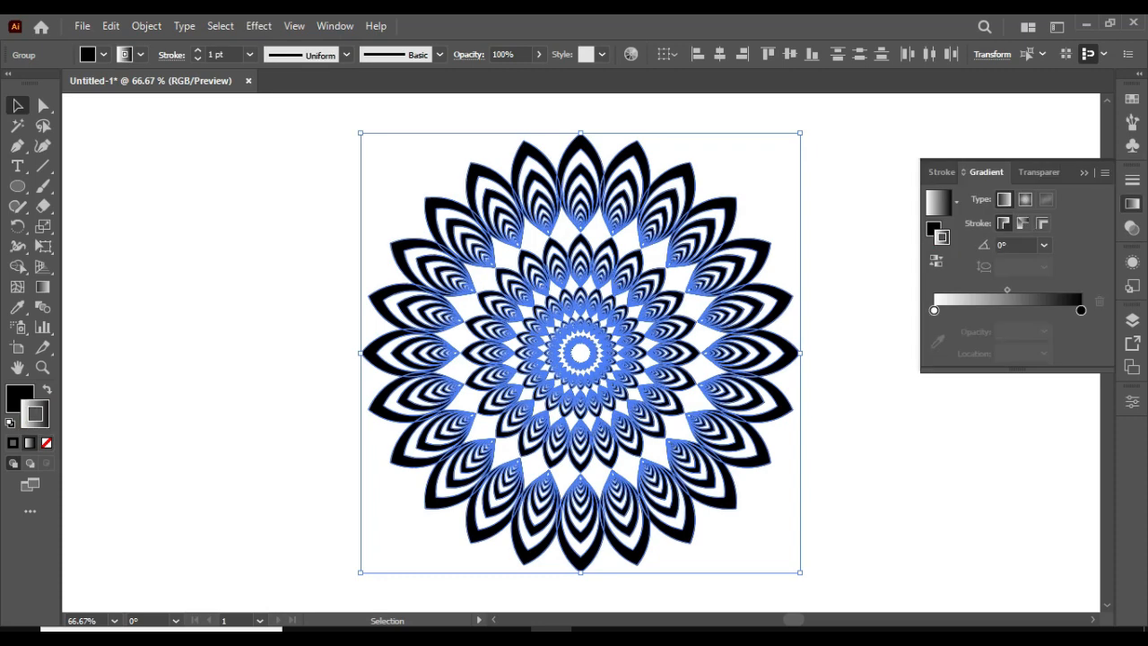
pyautogui.hotkey('shift', 'x')
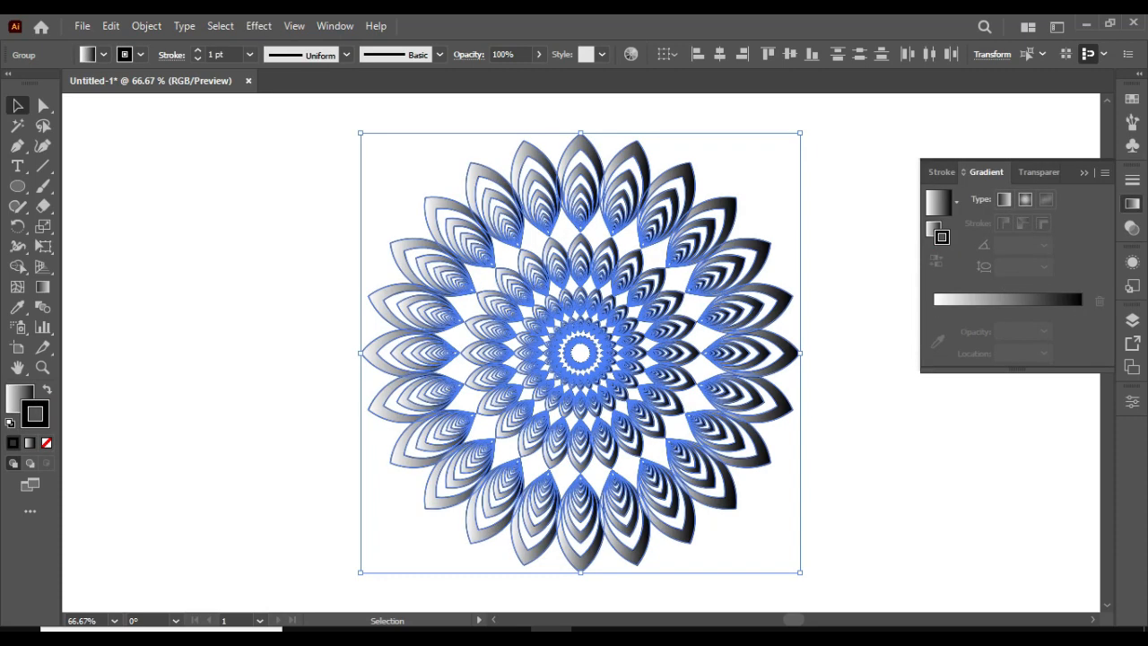
# Step: Remove the mandala's stroke, deselect the artwork, and dismiss the floating colour settings
pyautogui.press('/')
pyautogui.press('x')
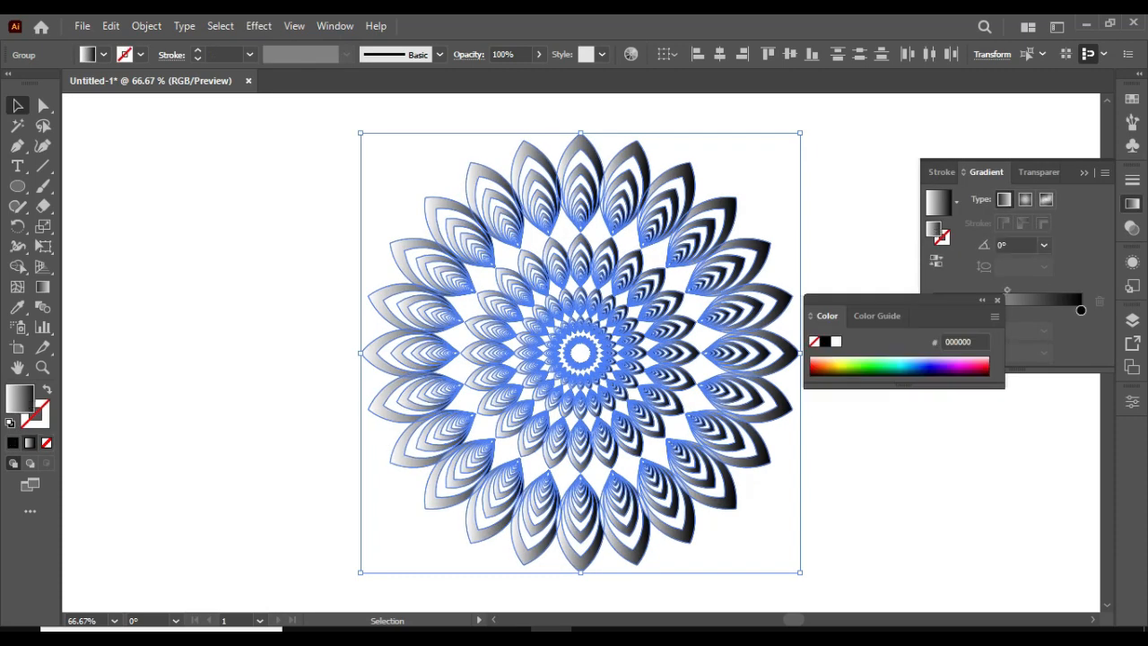
pyautogui.hotkey('ctrl', 'shift', 'a')
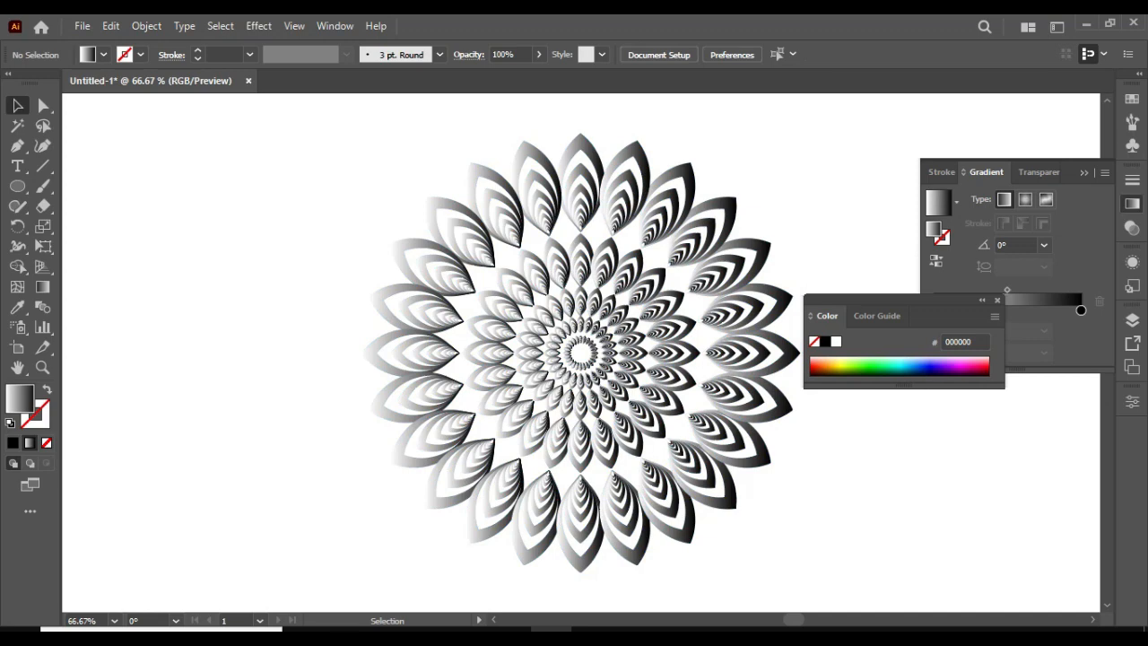
pyautogui.click(997, 300)
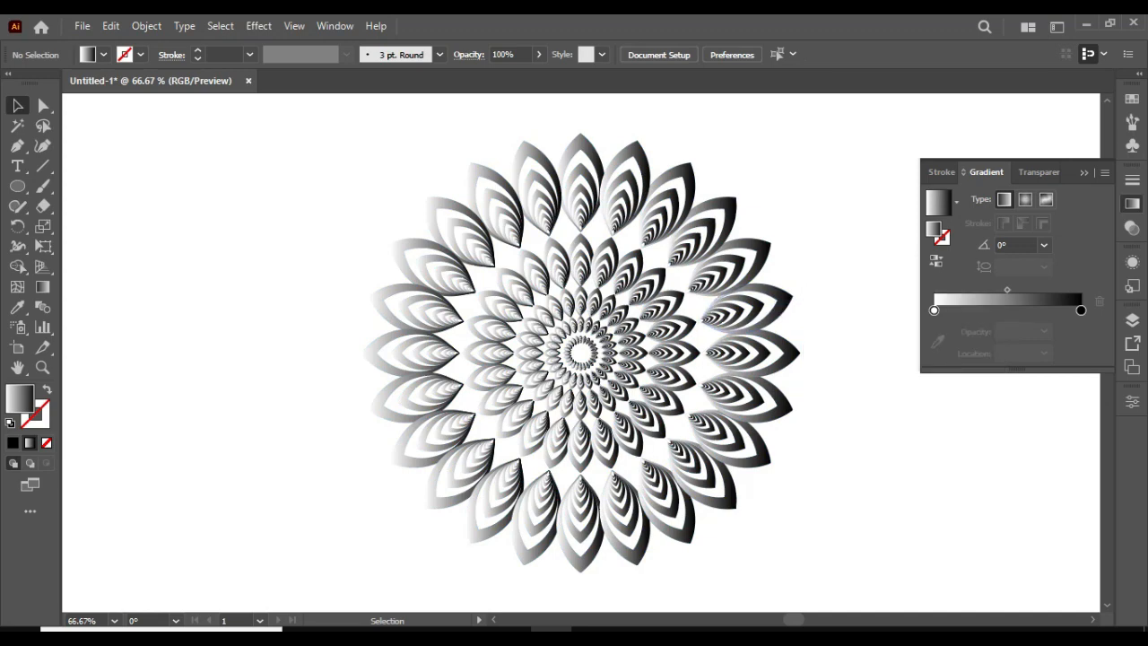
# Step: Select the whole mandala and swap the two gradient stops so the fill runs from black to white
pyautogui.moveTo(239, 157); pyautogui.dragTo(690, 444)
pyautogui.moveTo(1080, 310)
pyautogui.mouseDown()
pyautogui.moveTo(937, 310)
pyautogui.moveTo(1081, 310)
pyautogui.mouseUp()
pyautogui.moveTo(964, 309); pyautogui.dragTo(934, 310)
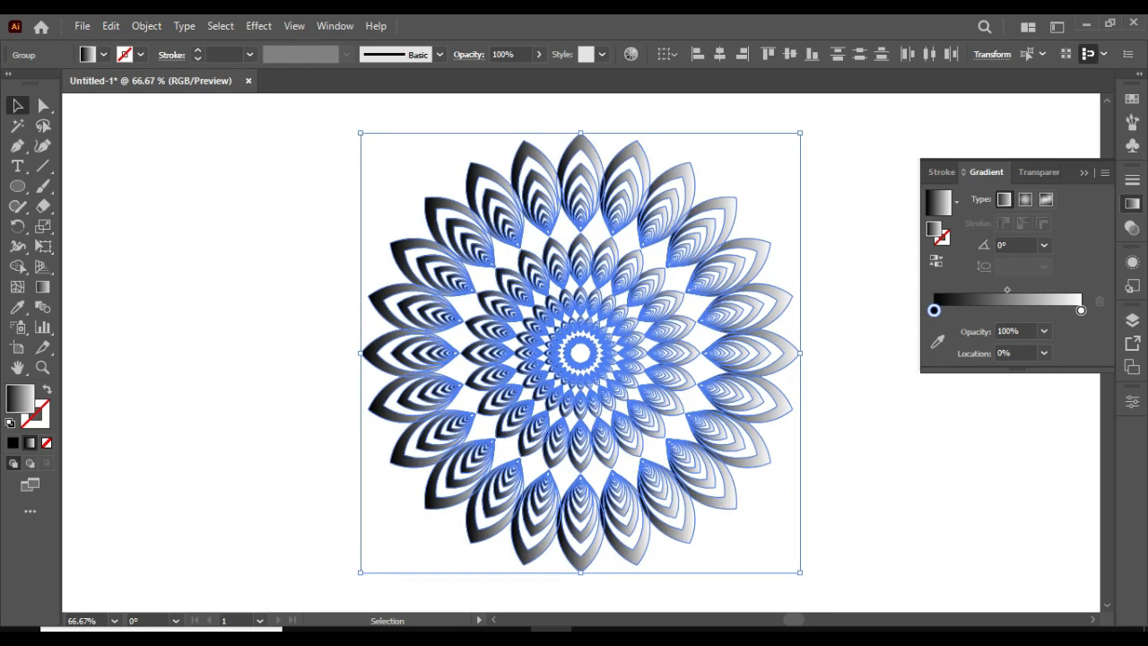
# Step: Recolour the black gradient stop with the dark blue swatch
pyautogui.doubleClick(934, 310)
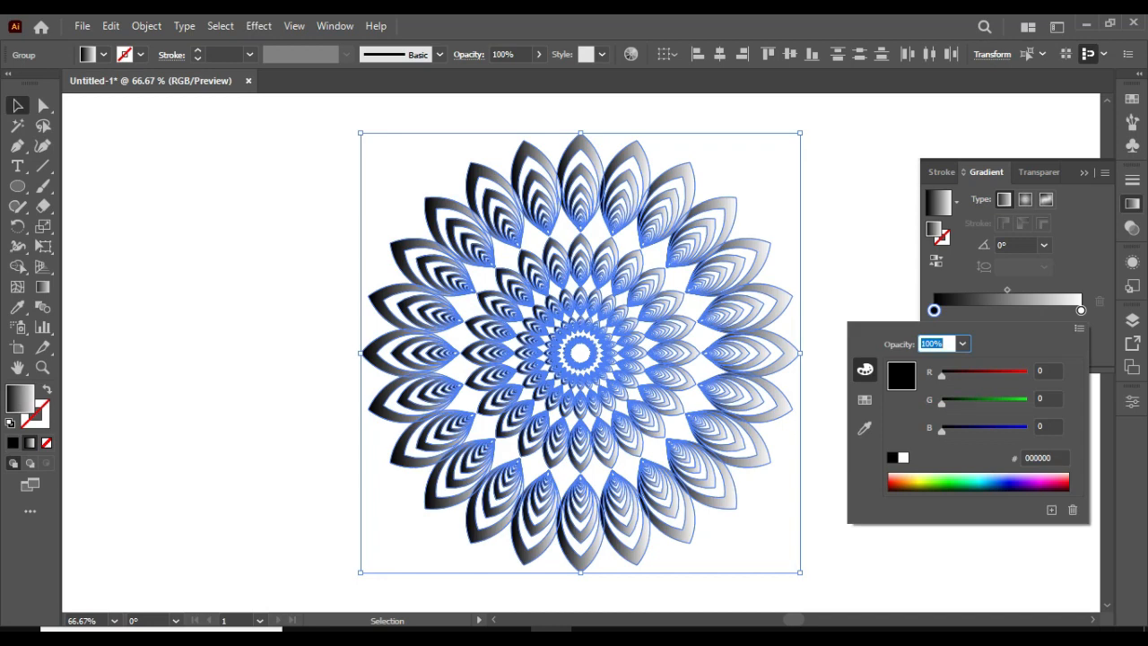
pyautogui.click(865, 399)
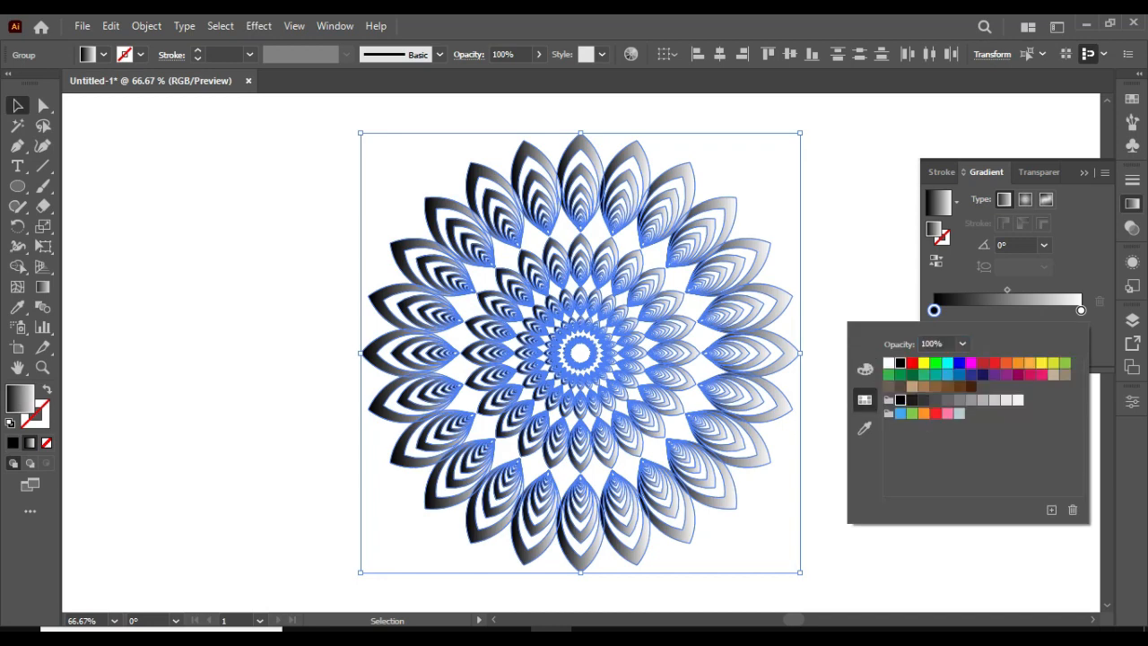
pyautogui.click(959, 374)
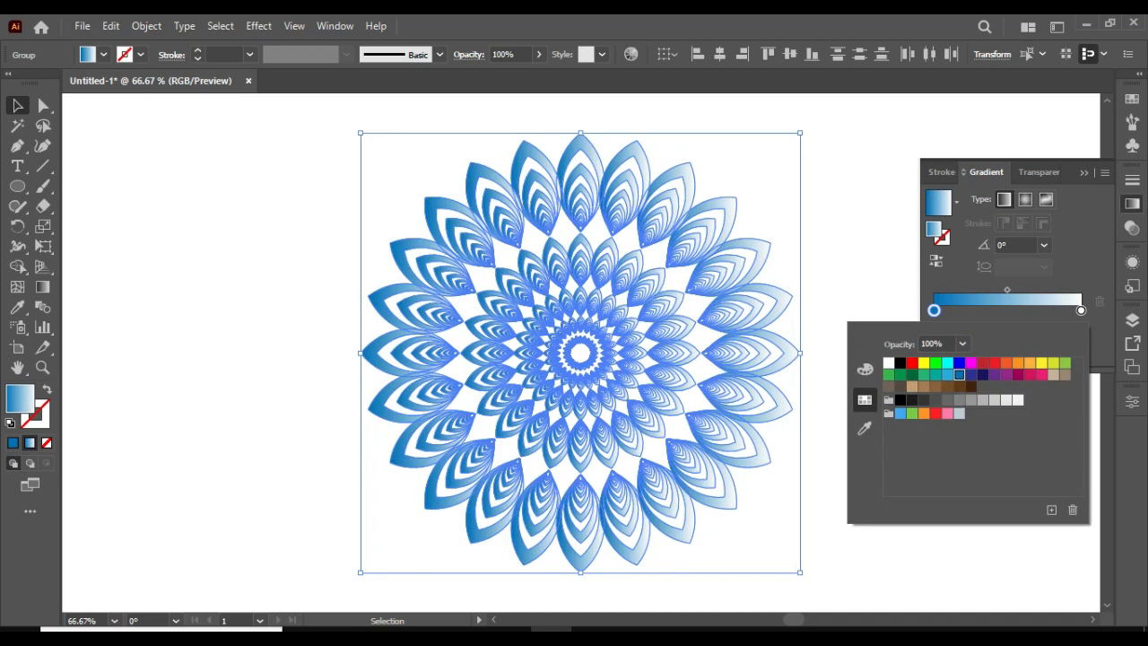
pyautogui.click(971, 374)
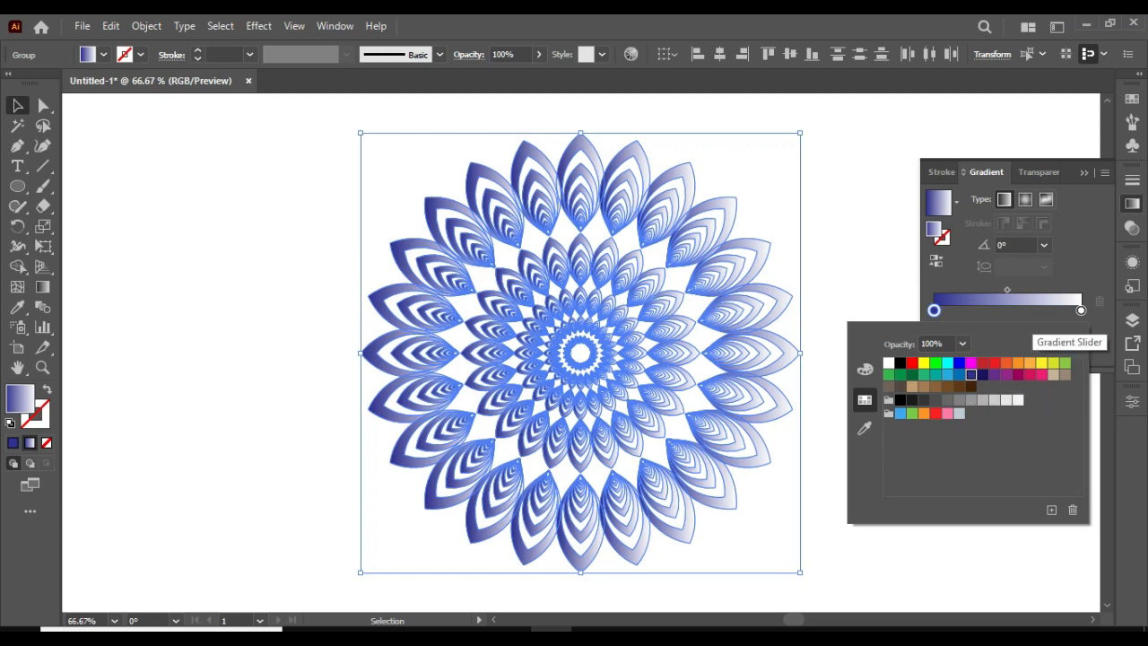
# Step: Recolour the white gradient stop with the cyan swatch and change the gradient type to radial
pyautogui.click(1081, 309)
pyautogui.doubleClick(1081, 310)
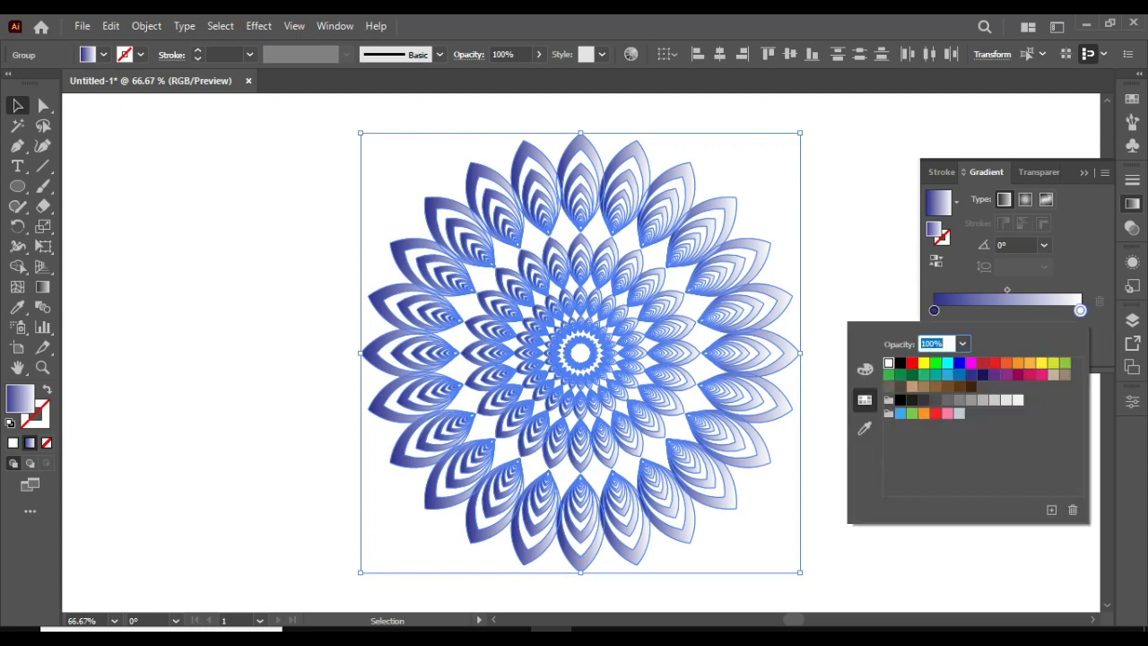
pyautogui.click(947, 363)
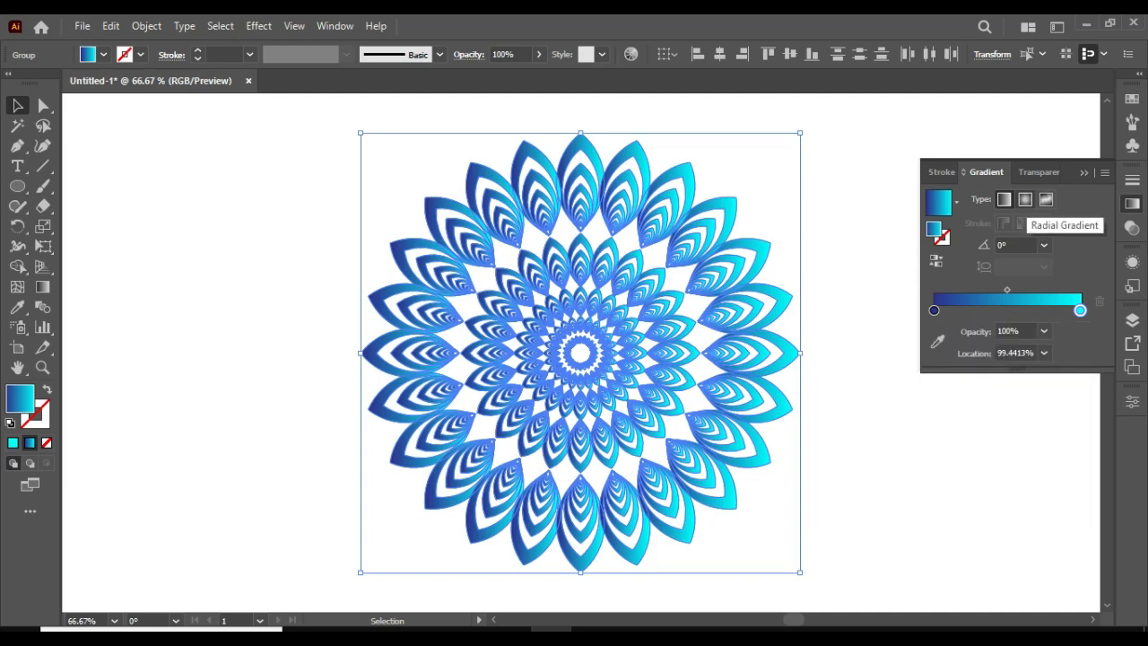
pyautogui.click(1026, 200)
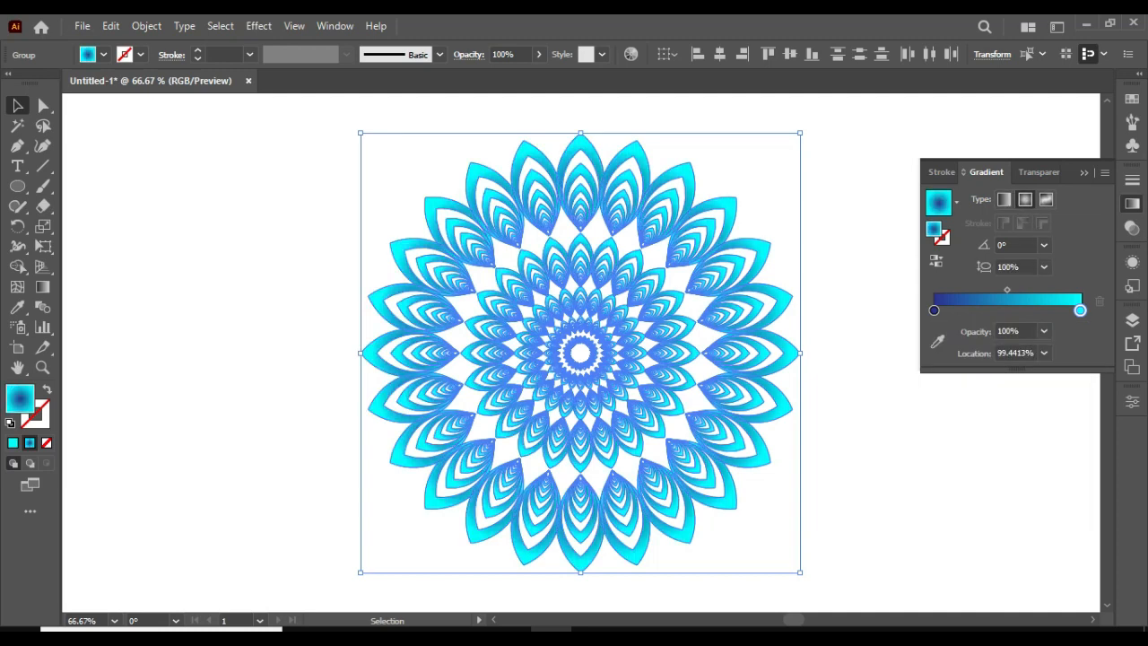
# Step: Adjust the dark blue gradient stop to a more vivid blue with RGB values 24, 29, 211
pyautogui.doubleClick(934, 309)
pyautogui.click(865, 369)
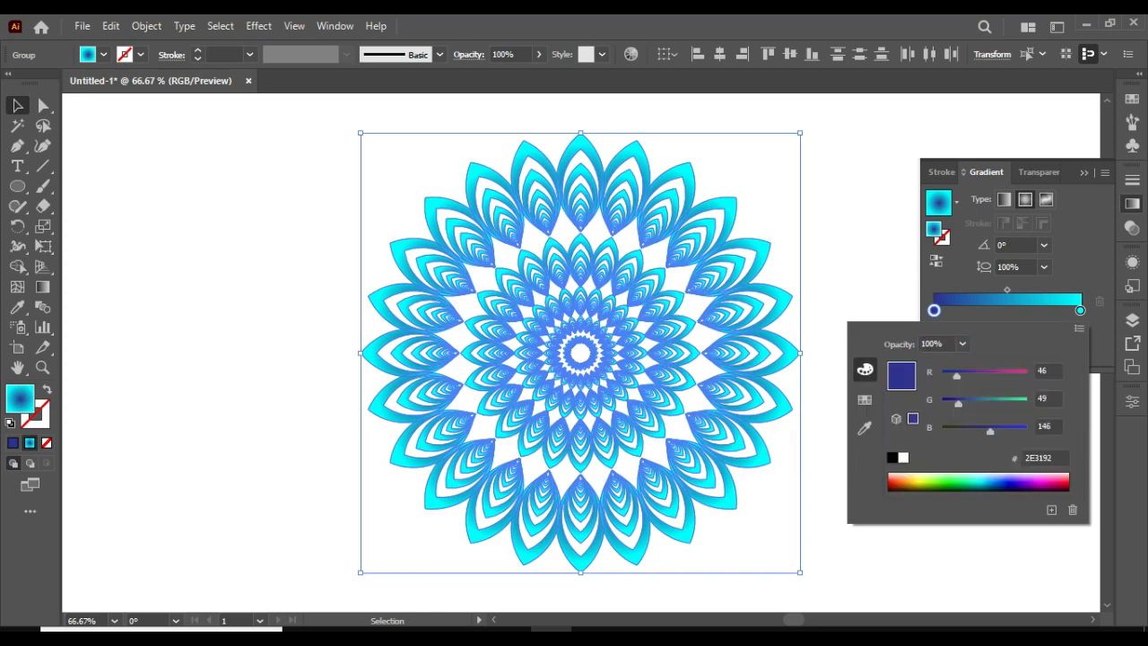
pyautogui.moveTo(990, 432); pyautogui.dragTo(1012, 431)
pyautogui.moveTo(958, 402); pyautogui.dragTo(952, 375)
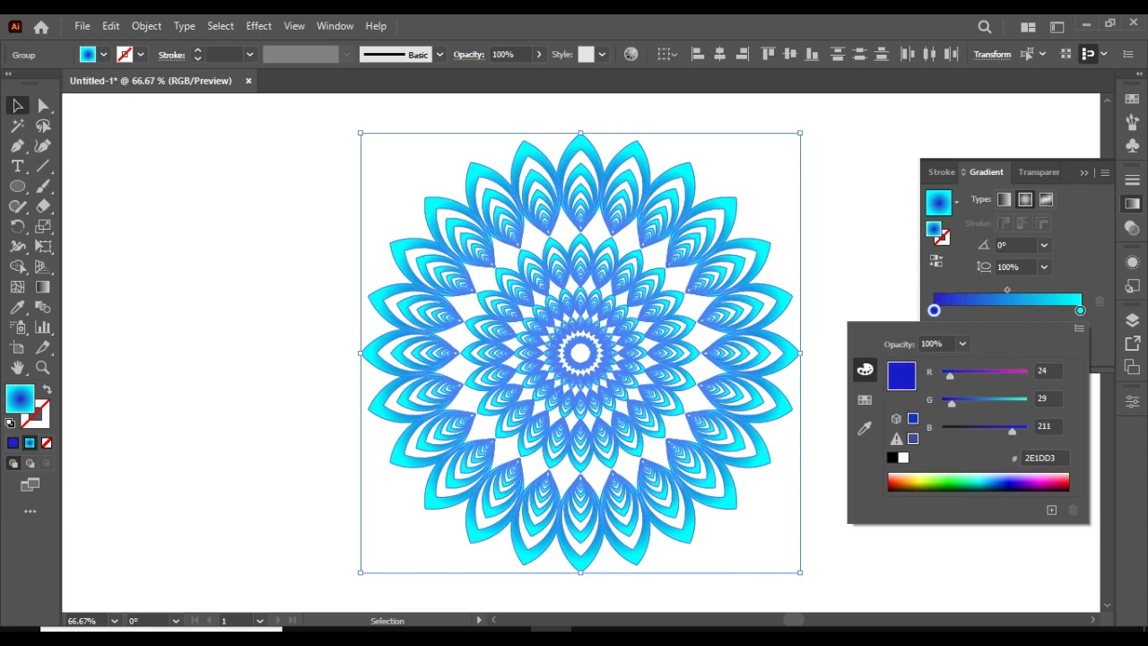
pyautogui.press('Escape')
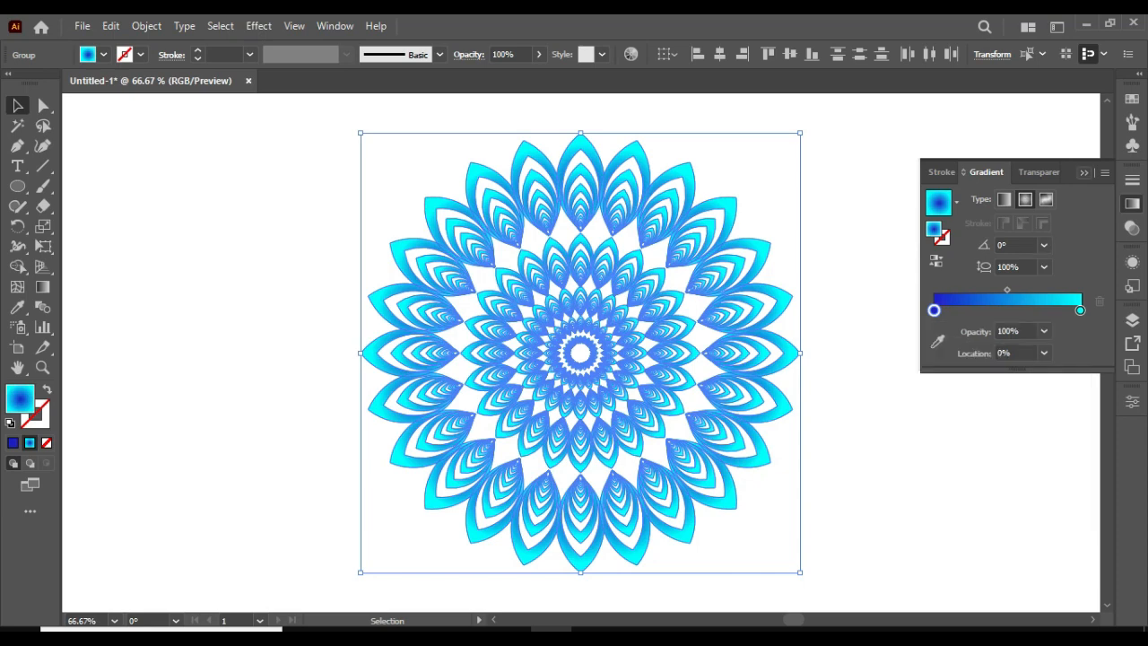
# Step: Collapse the gradient settings, then deselect and reselect the whole mandala
pyautogui.click(1084, 172)
pyautogui.hotkey('ctrl', 'shift', 'a')
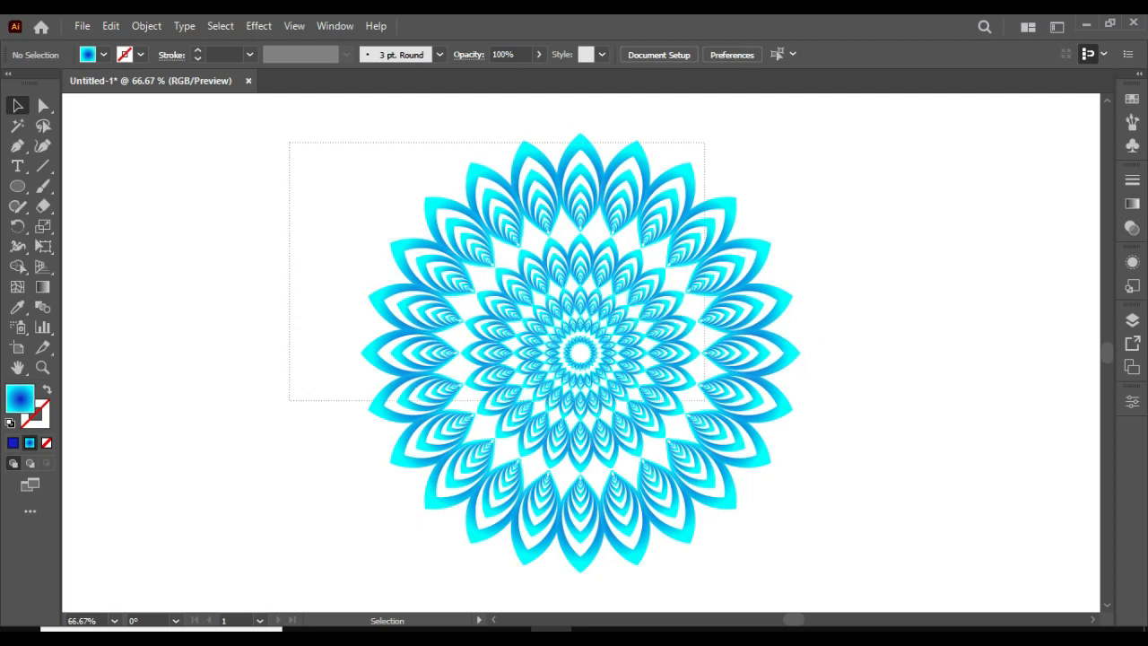
pyautogui.moveTo(705, 400); pyautogui.dragTo(896, 538)
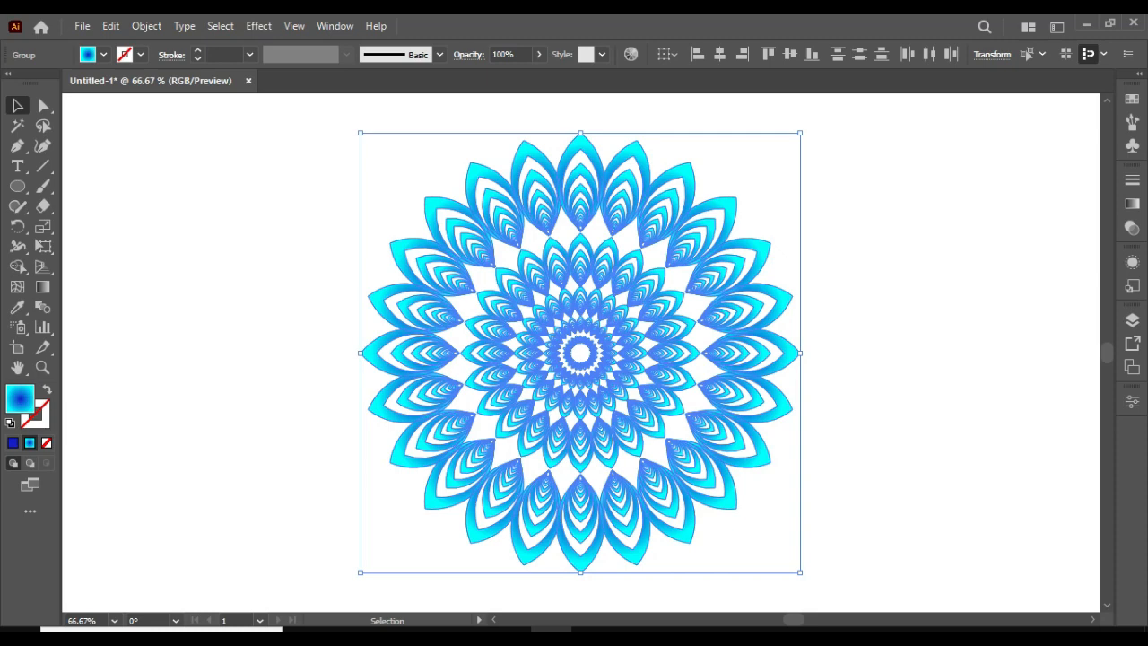